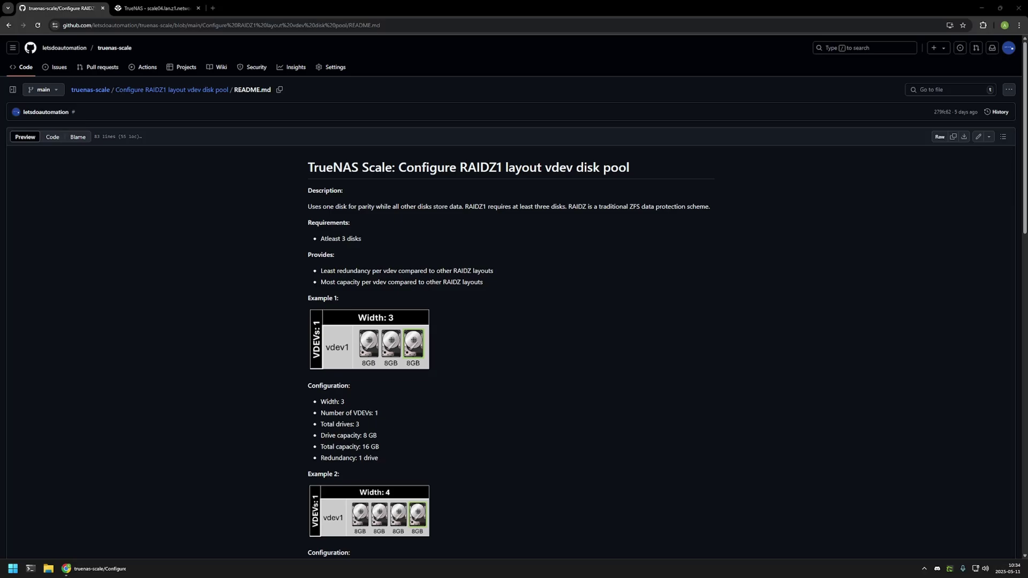
Highlight the README's RAIDZ1 points: one parity disk, at least 3 disks, least redundancy, most capacity
left_click_drag(308, 206, 451, 208)
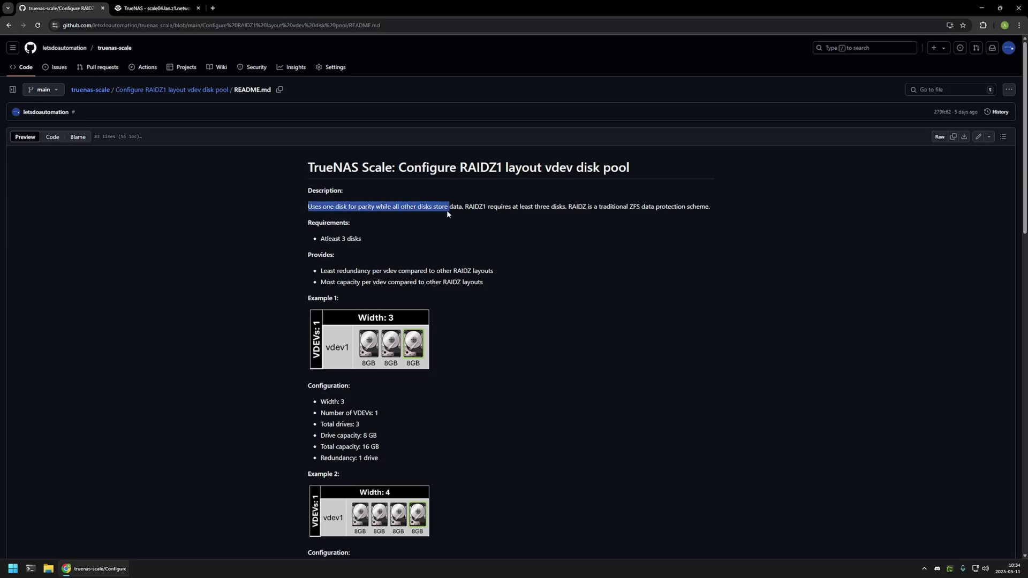
left_click(446, 217)
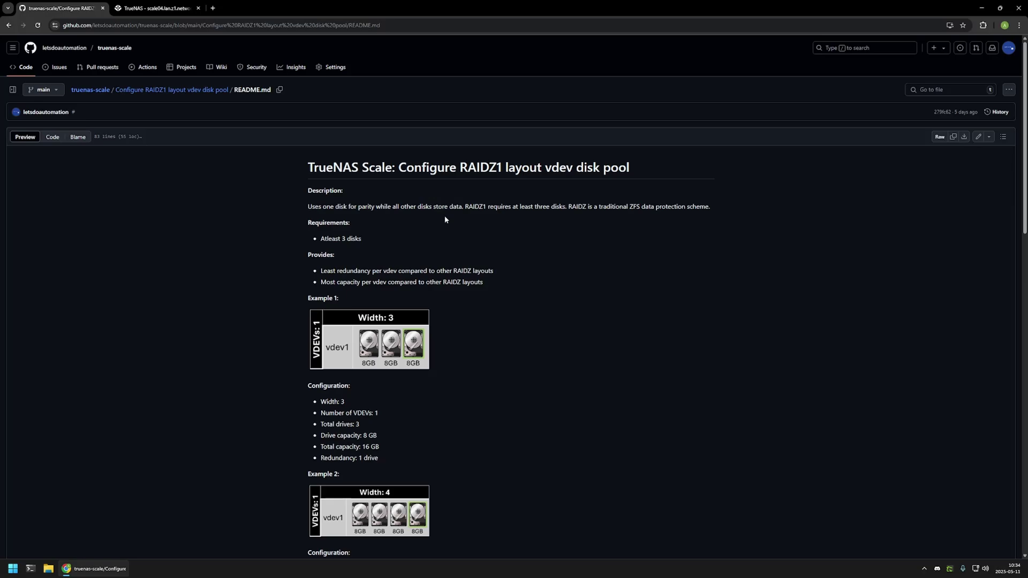
left_click_drag(325, 239, 362, 241)
left_click(362, 240)
left_click_drag(320, 271, 481, 278)
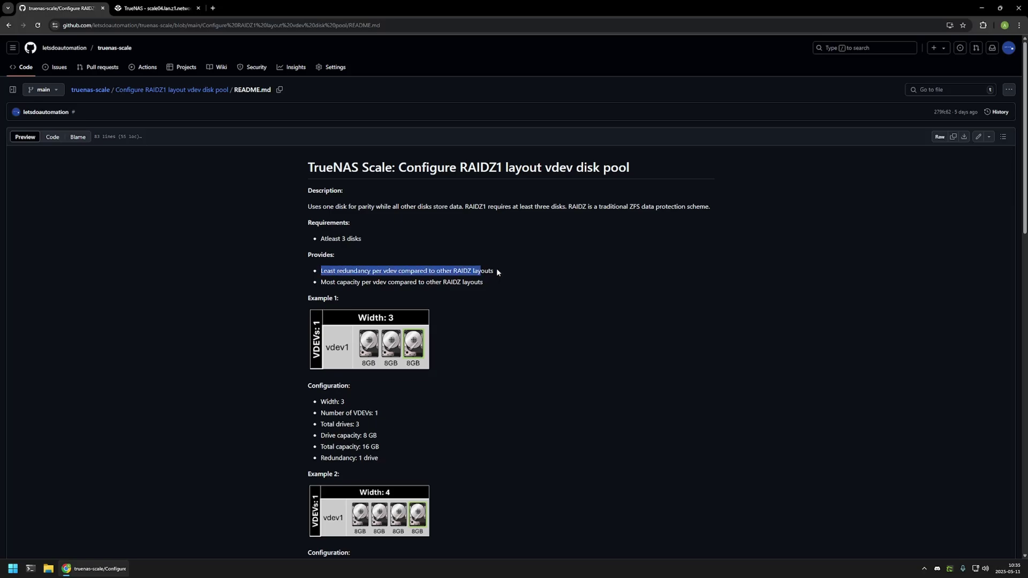
left_click(496, 271)
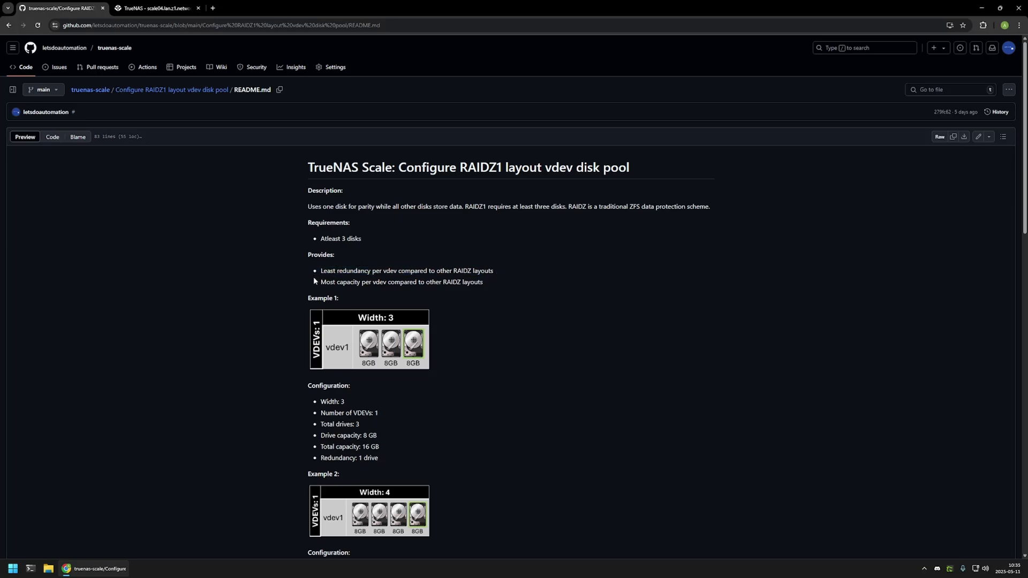
left_click_drag(314, 279, 471, 282)
left_click(485, 280)
Highlight Example 1's figures: 8 GB drive capacity, 16 GB total capacity, 1 drive redundancy
left_click_drag(318, 435, 374, 435)
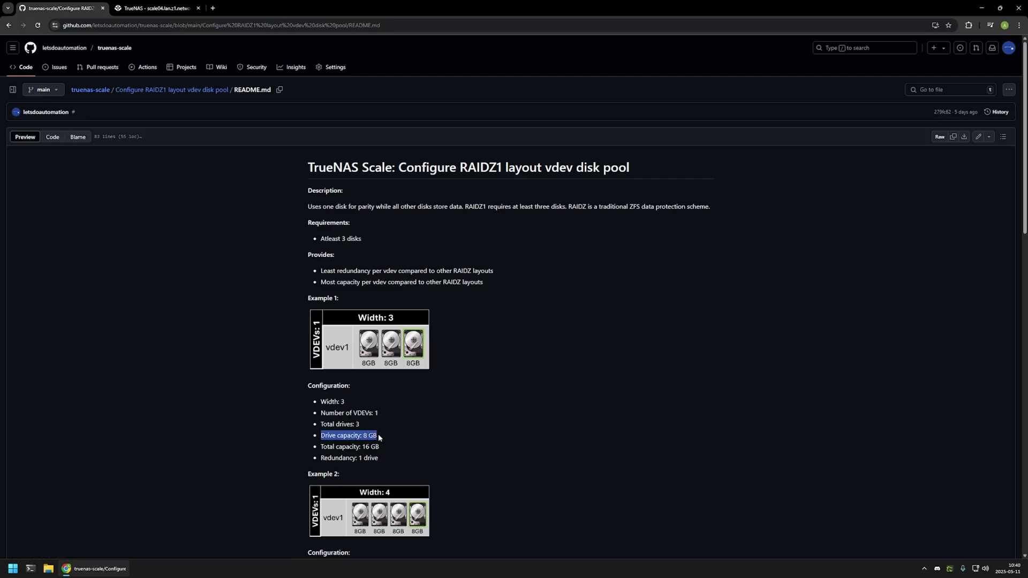
left_click(380, 435)
left_click_drag(316, 448, 381, 447)
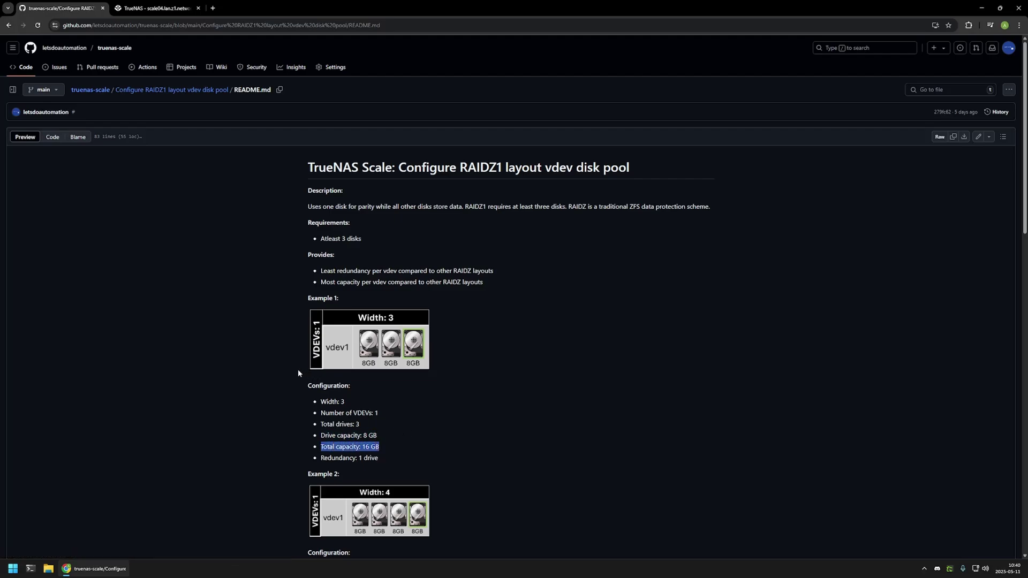
left_click(380, 445)
left_click_drag(320, 458, 378, 458)
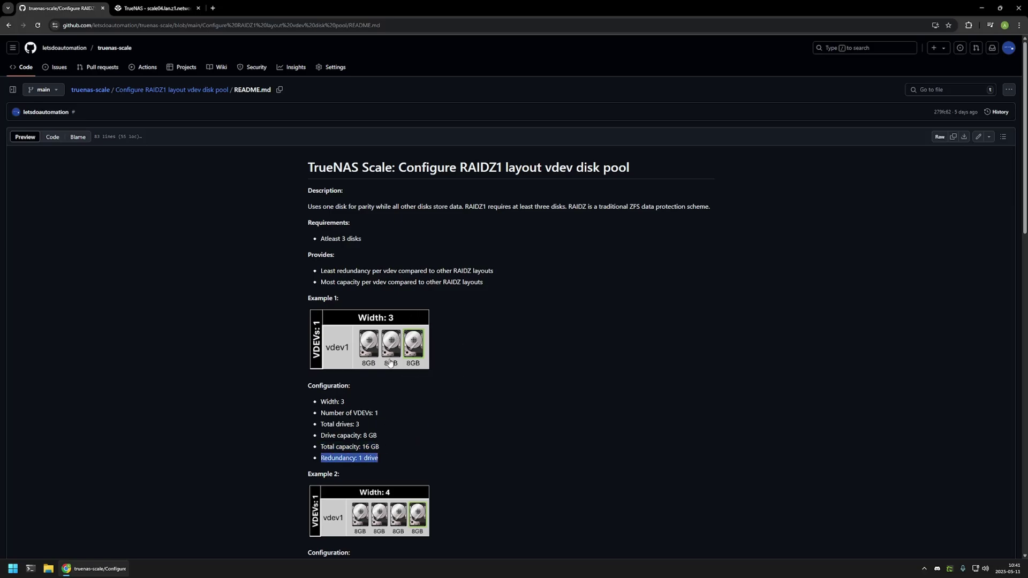
left_click(381, 459)
In TrueNAS Storage, start a new pool named zpool and advance to the Data step
left_click(143, 8)
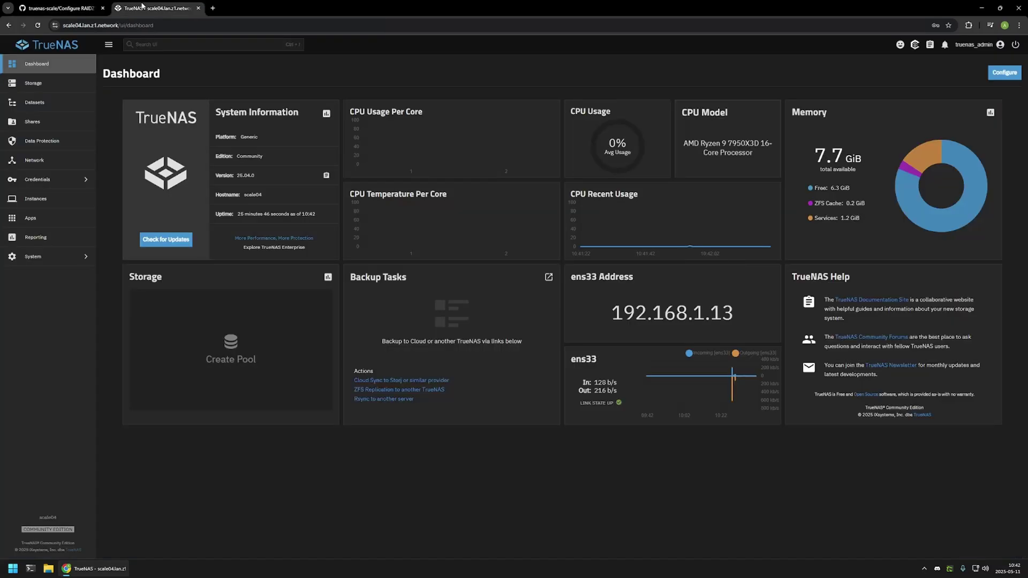
left_click(58, 88)
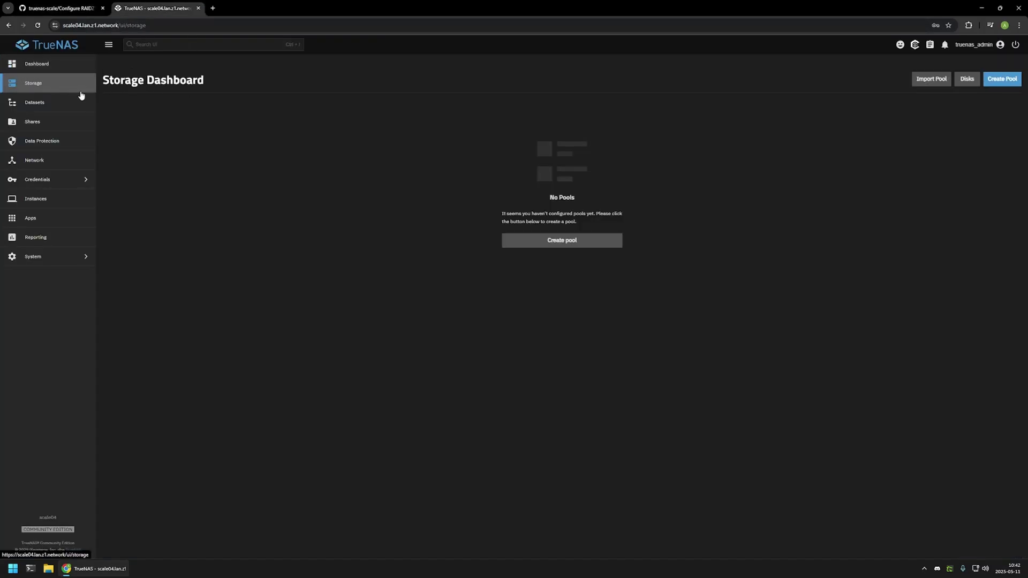
left_click(556, 240)
left_click(205, 152)
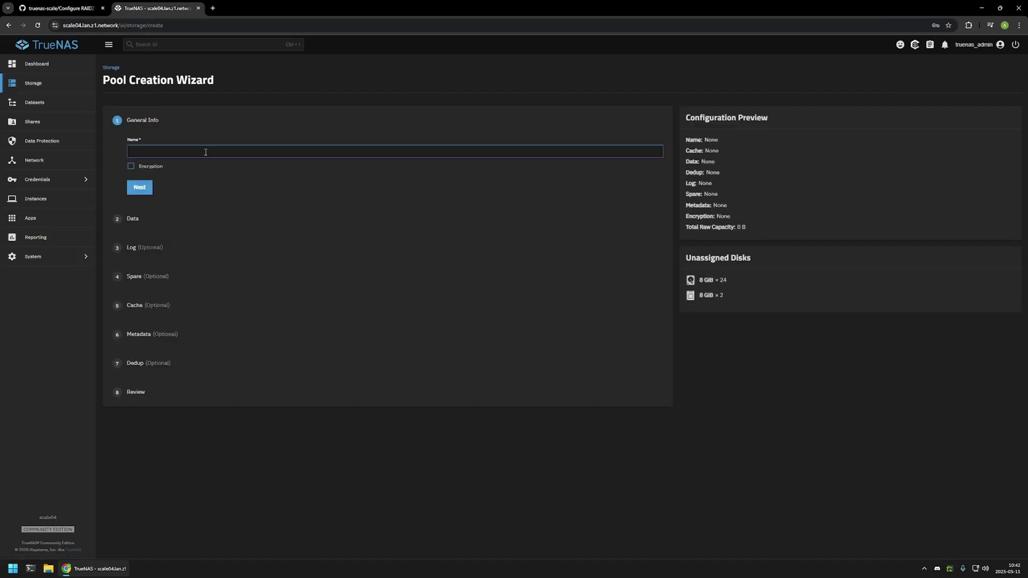
type("zpool")
left_click(139, 187)
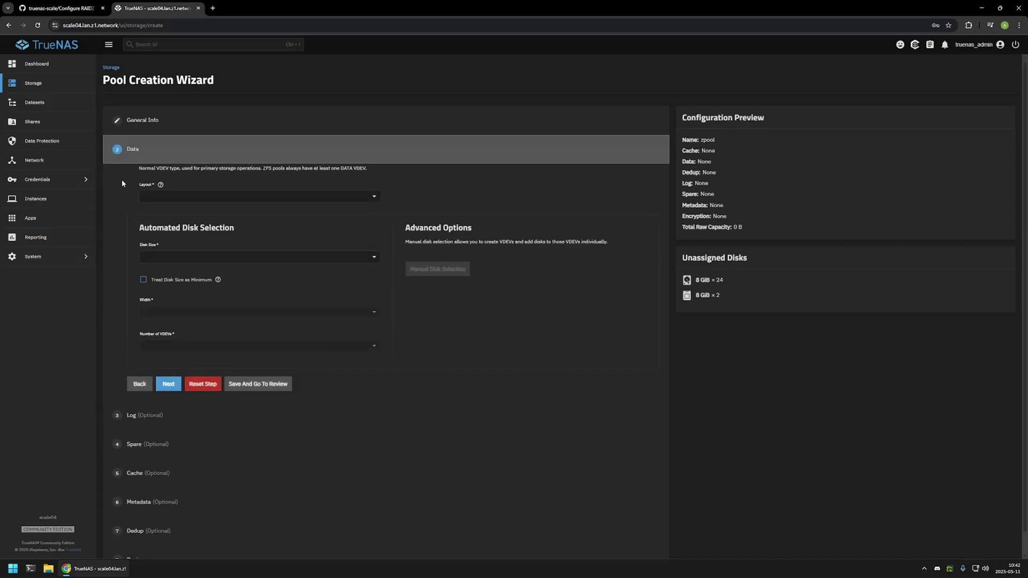
Set the data layout to RAIDZ1 with 8 GiB (HDD) disks
left_click(167, 196)
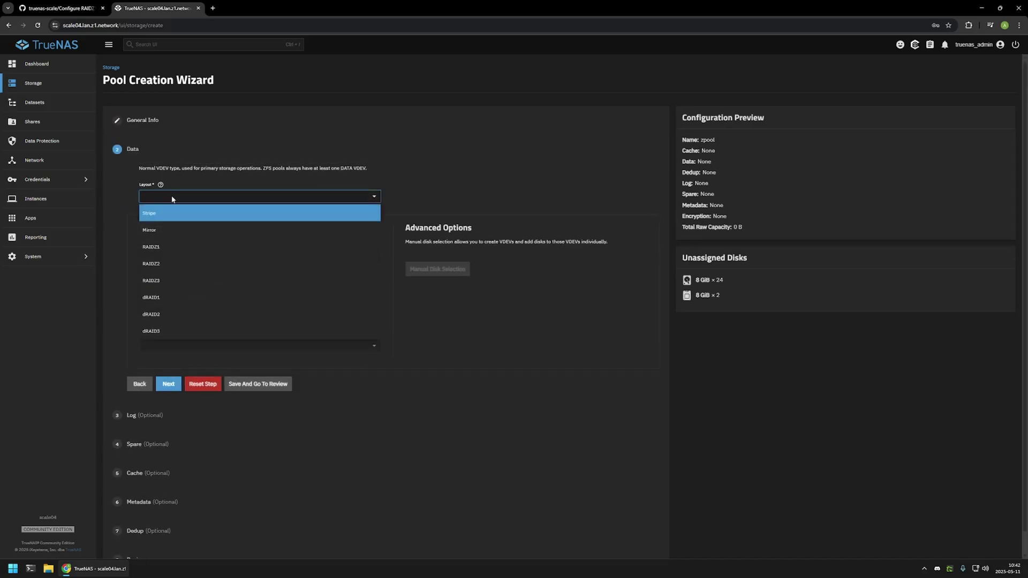
left_click(169, 247)
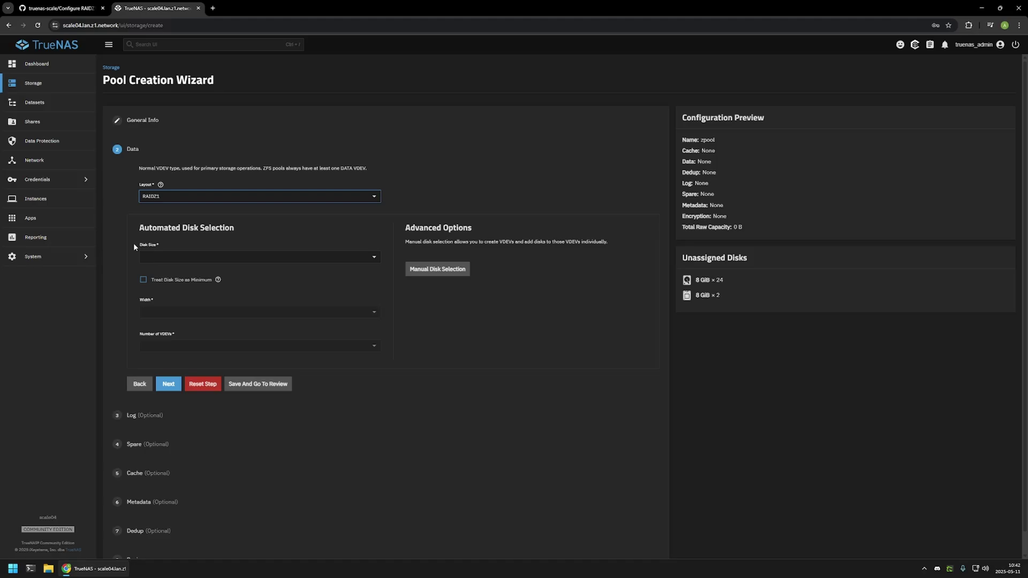
left_click(155, 257)
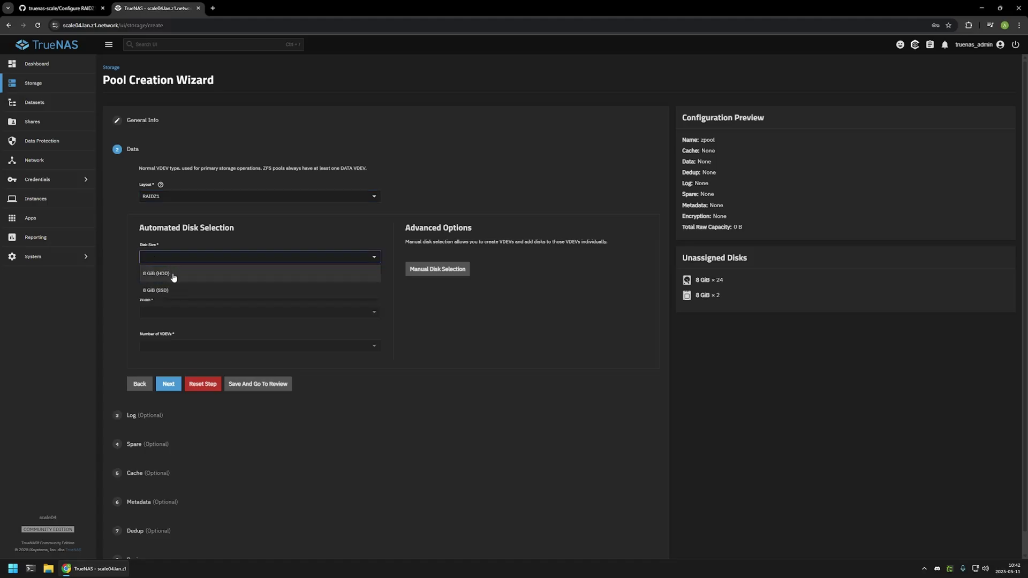
left_click(173, 275)
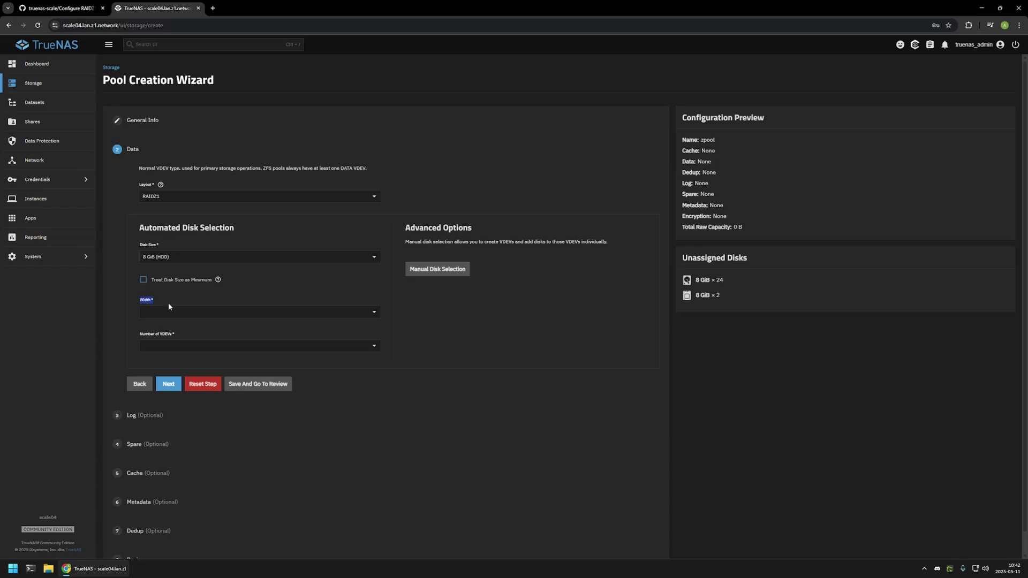
Point out the Number of VDEVs setting, then return to the RAIDZ1 README on GitHub
left_click_drag(138, 336, 167, 334)
left_click(178, 334)
left_click(68, 11)
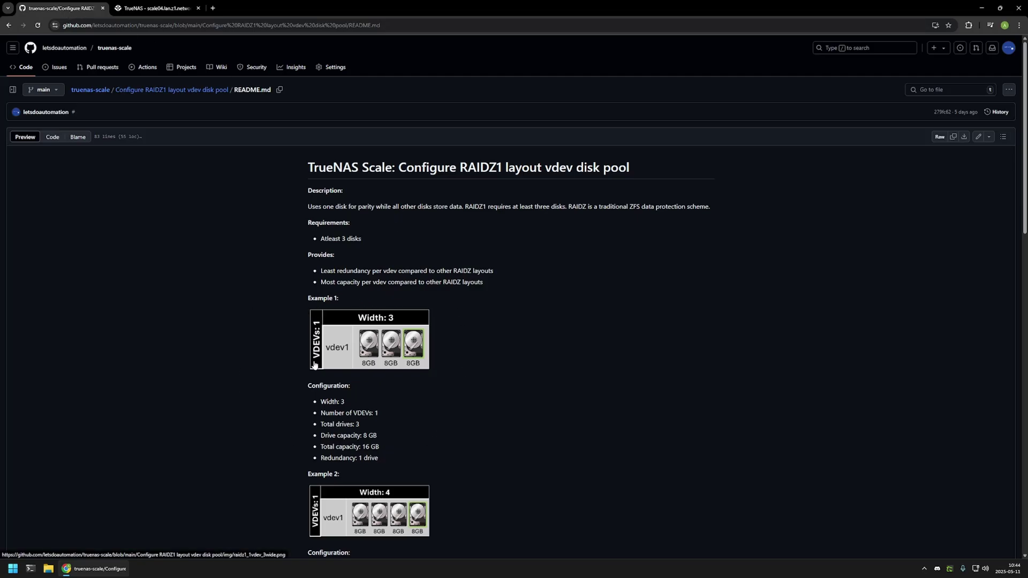
Back in the wizard, set the vdev width to 3 and the number of VDEVs to 1
left_click(155, 8)
left_click(213, 312)
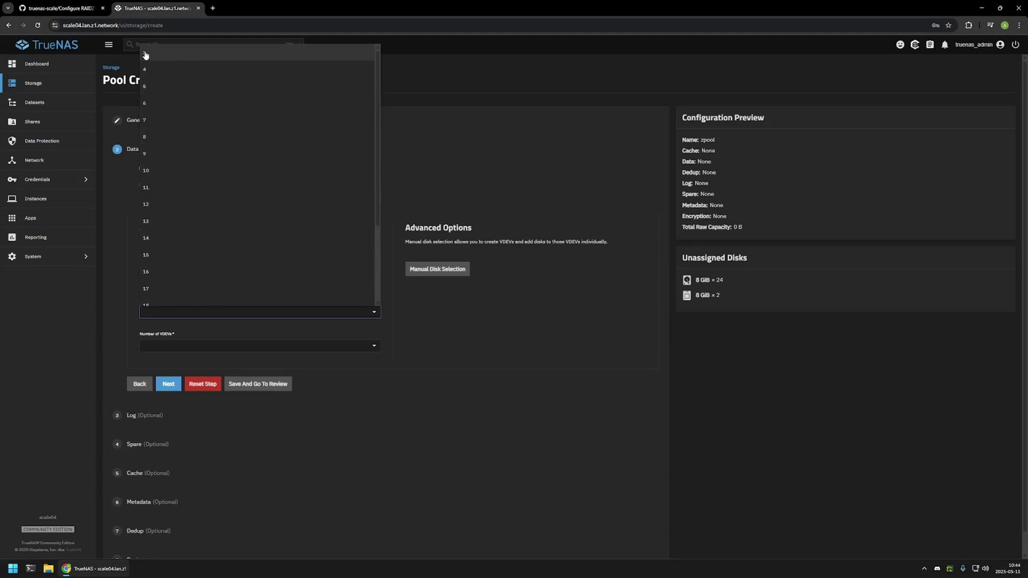
left_click(195, 54)
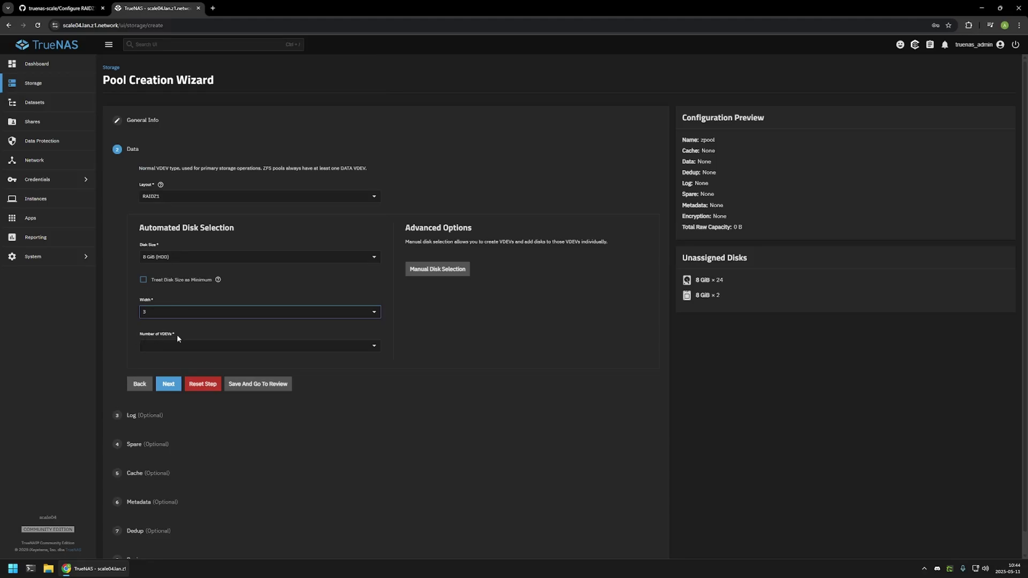
left_click(188, 346)
left_click(169, 360)
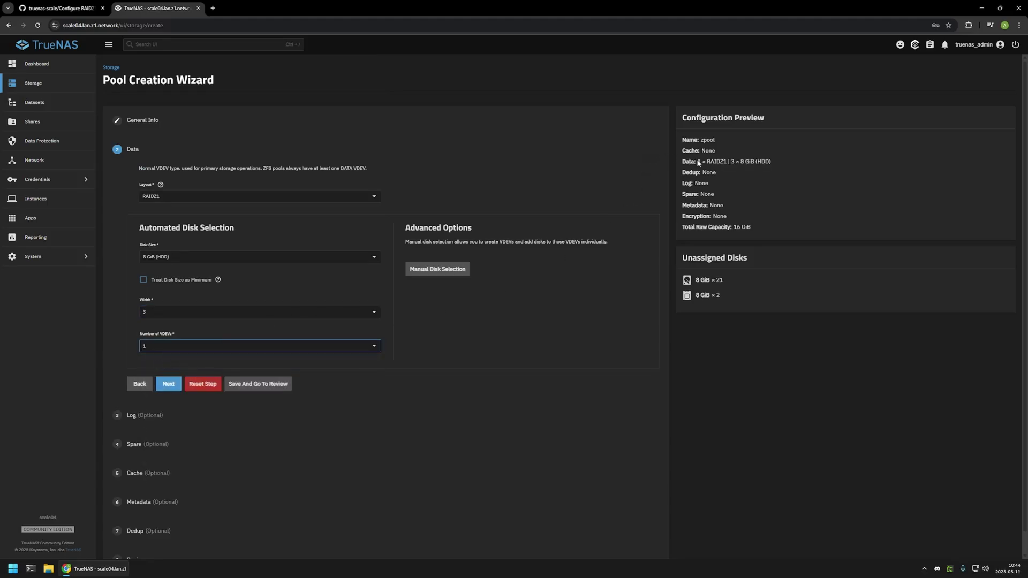
Check the Configuration Preview: 1 × RAIDZ1, 3 disks wide, 16 GiB raw capacity
left_click_drag(698, 162, 769, 160)
left_click(726, 161)
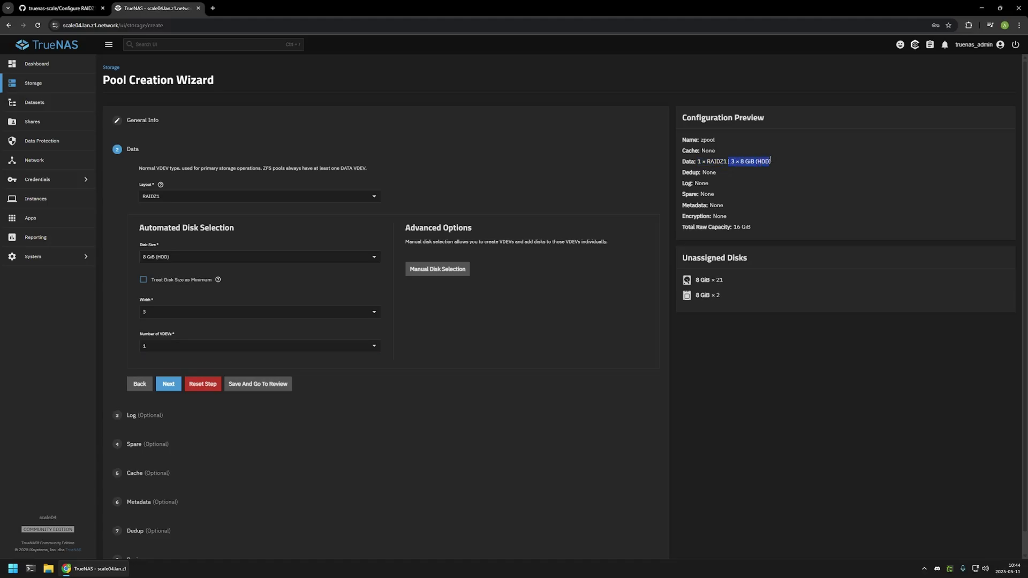
left_click(775, 159)
left_click_drag(732, 227, 753, 225)
left_click_drag(730, 161, 745, 159)
left_click(774, 160)
left_click_drag(730, 161, 734, 161)
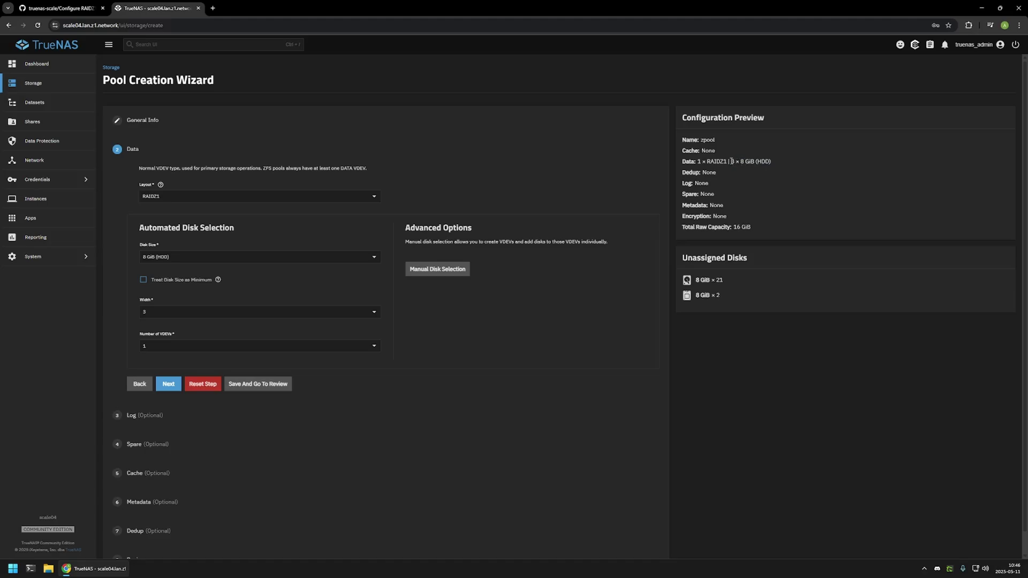
left_click(753, 225)
left_click(58, 8)
scroll(231, 241, "down", 3)
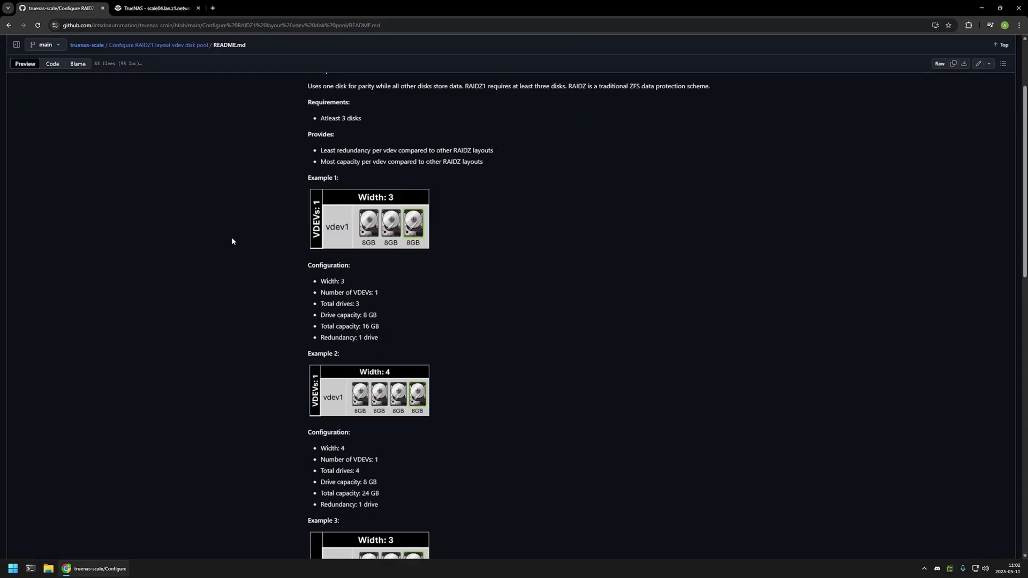
scroll(235, 244, "down", 2)
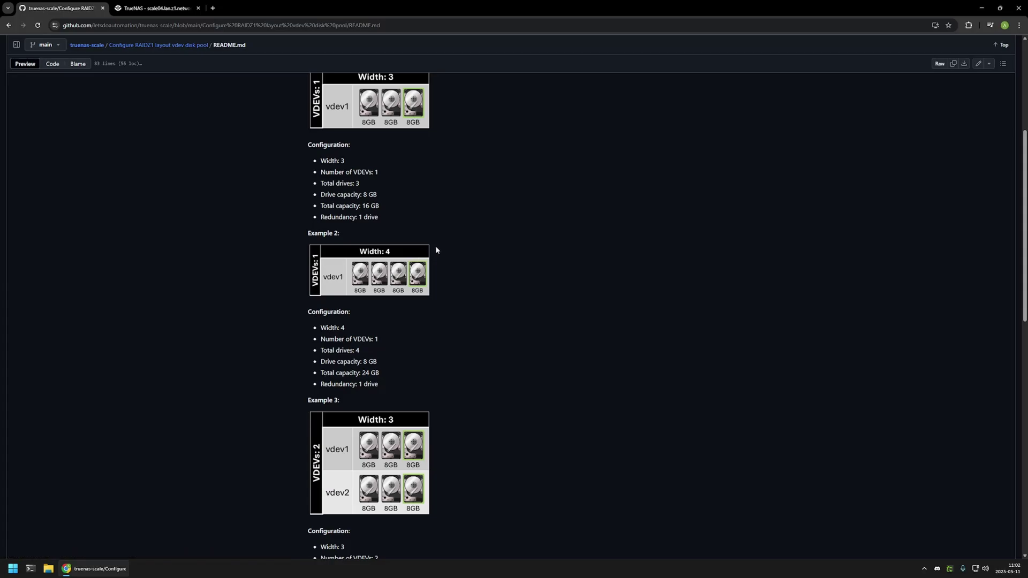
left_click_drag(320, 373, 382, 377)
left_click(381, 372)
left_click_drag(320, 207, 382, 209)
left_click_drag(321, 384, 377, 382)
left_click(380, 382)
left_click_drag(314, 380, 371, 384)
left_click(381, 383)
Change the vdev width to 4 and confirm 4 × 8 GiB (HDD), 24 GiB raw in the preview
left_click(143, 10)
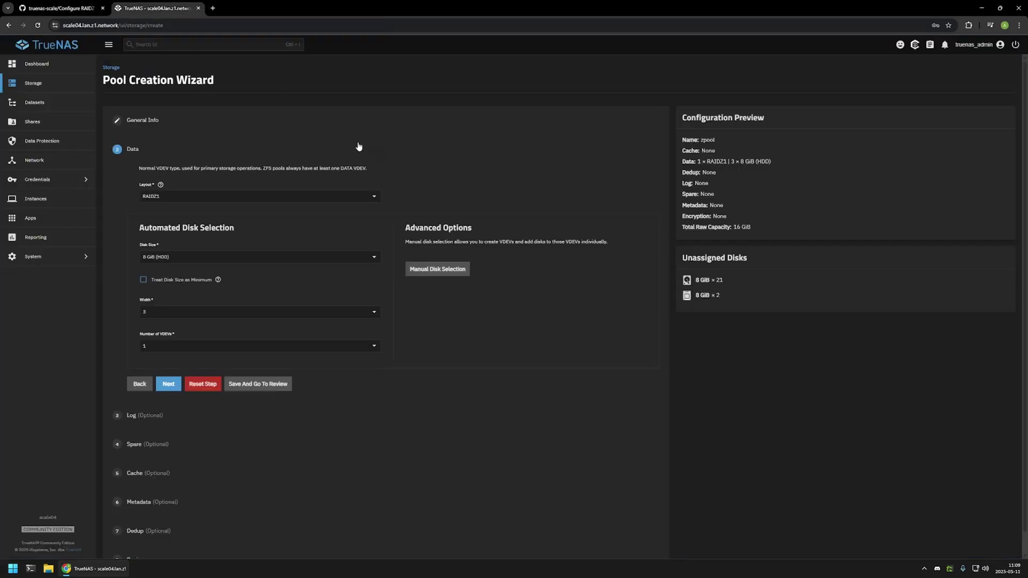
left_click(162, 313)
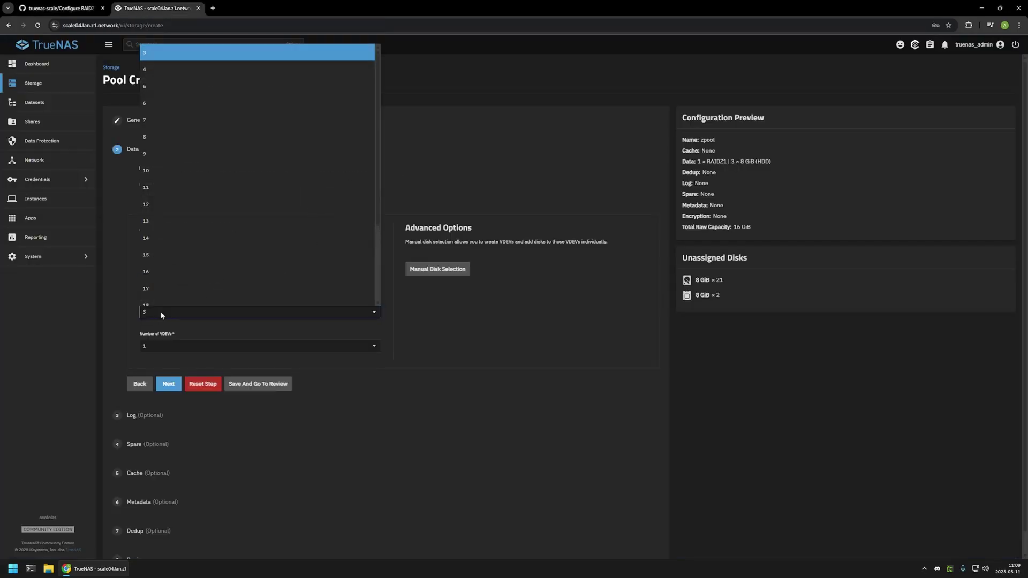
left_click(171, 69)
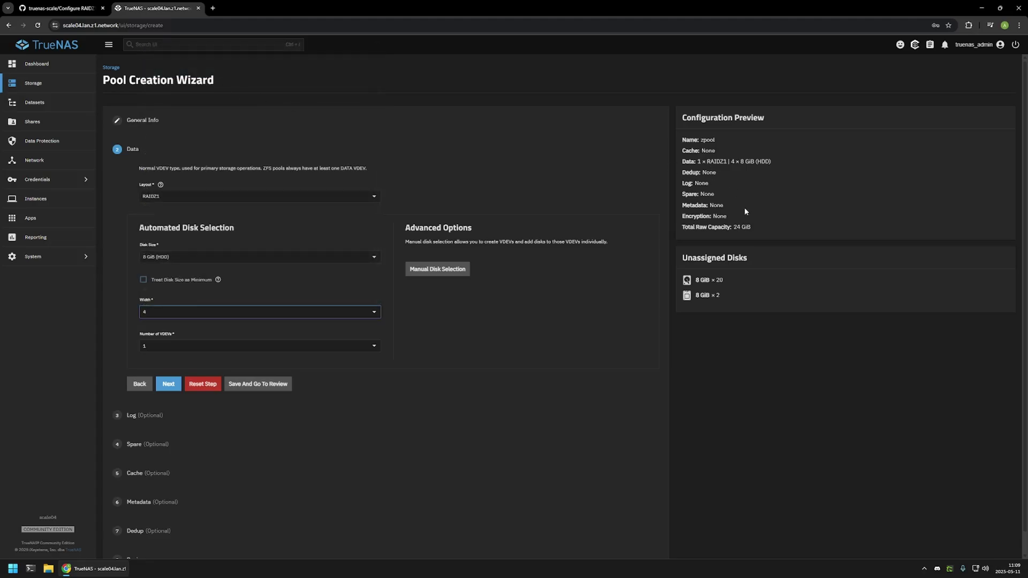
left_click_drag(732, 165, 771, 167)
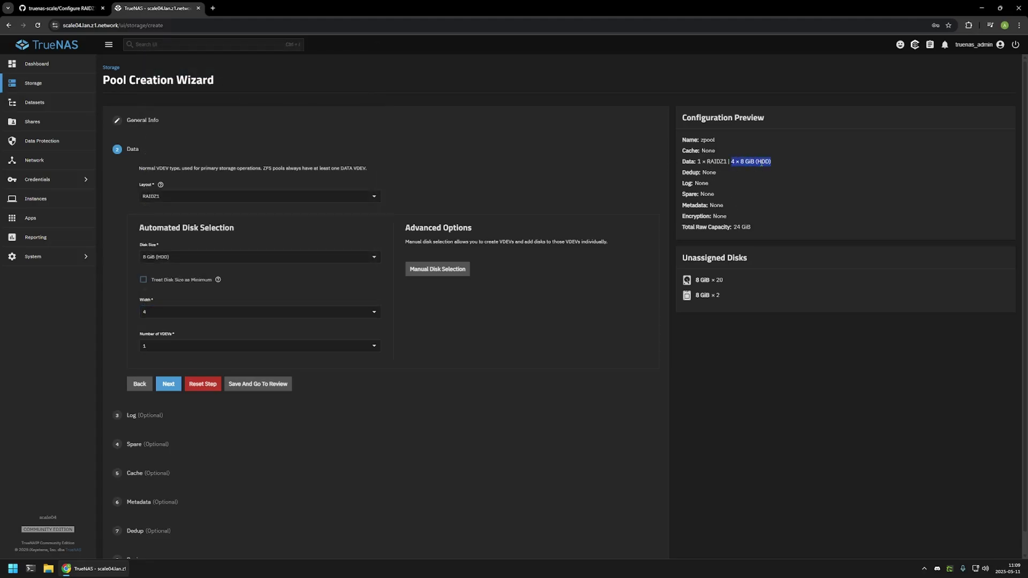
left_click_drag(683, 227, 751, 227)
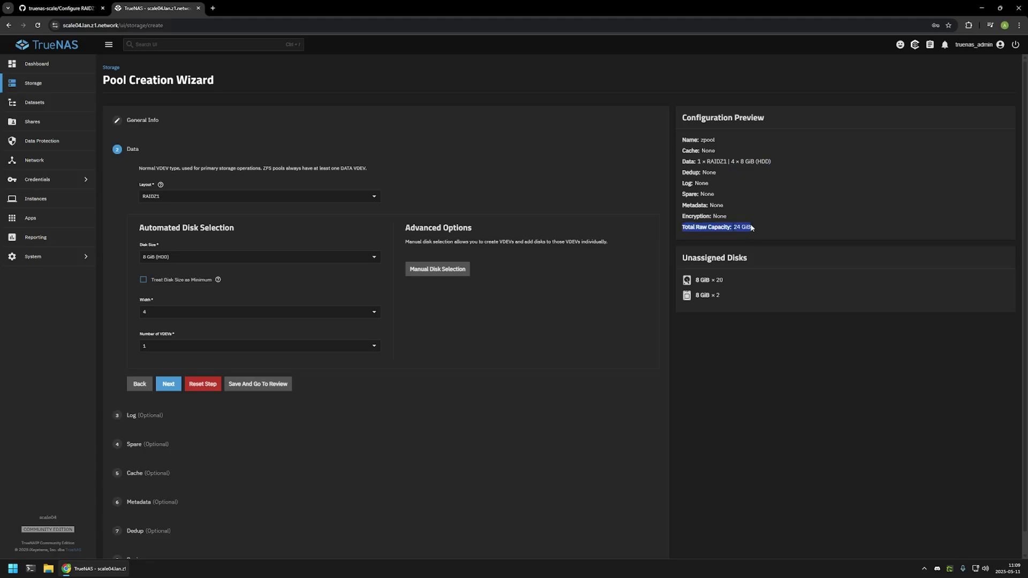
left_click(751, 227)
Change the vdev width to 24 disks and check the 24 × 8 GiB preview summary
left_click(273, 313)
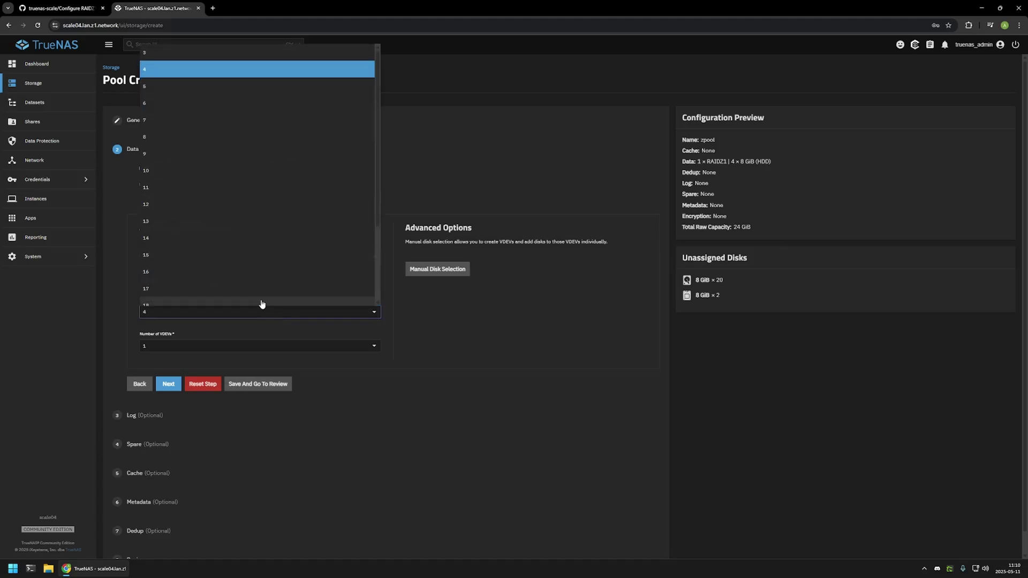
scroll(262, 300, "down", 5)
left_click(233, 297)
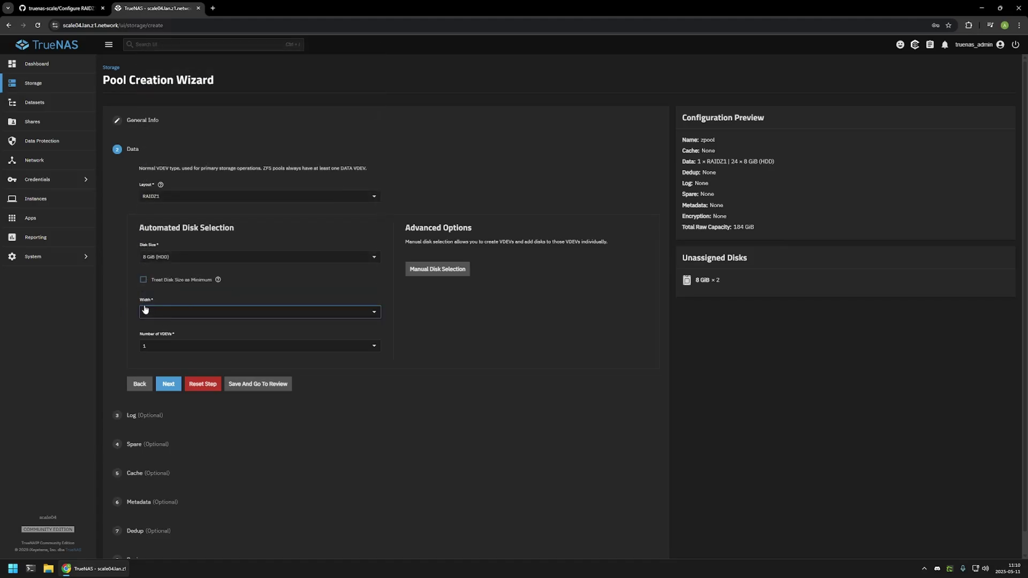
left_click_drag(729, 161, 770, 161)
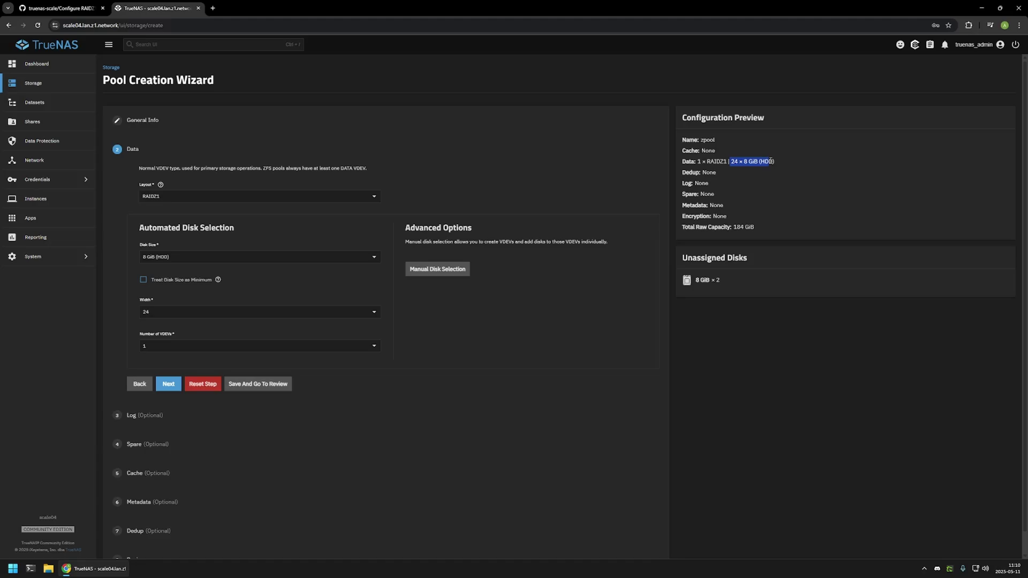
left_click(756, 225)
left_click(59, 8)
scroll(239, 258, "down", 3)
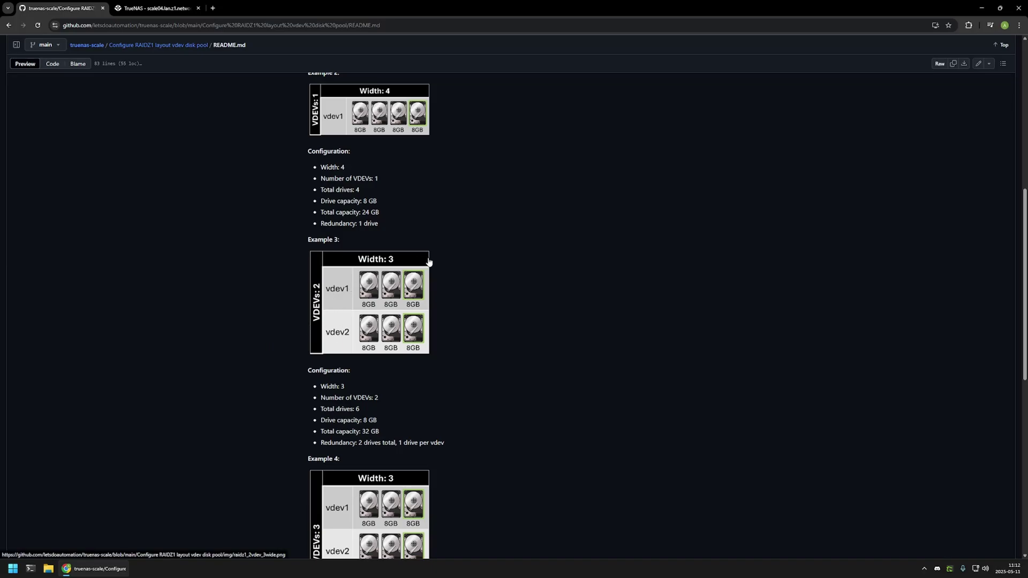
left_click_drag(321, 409, 382, 430)
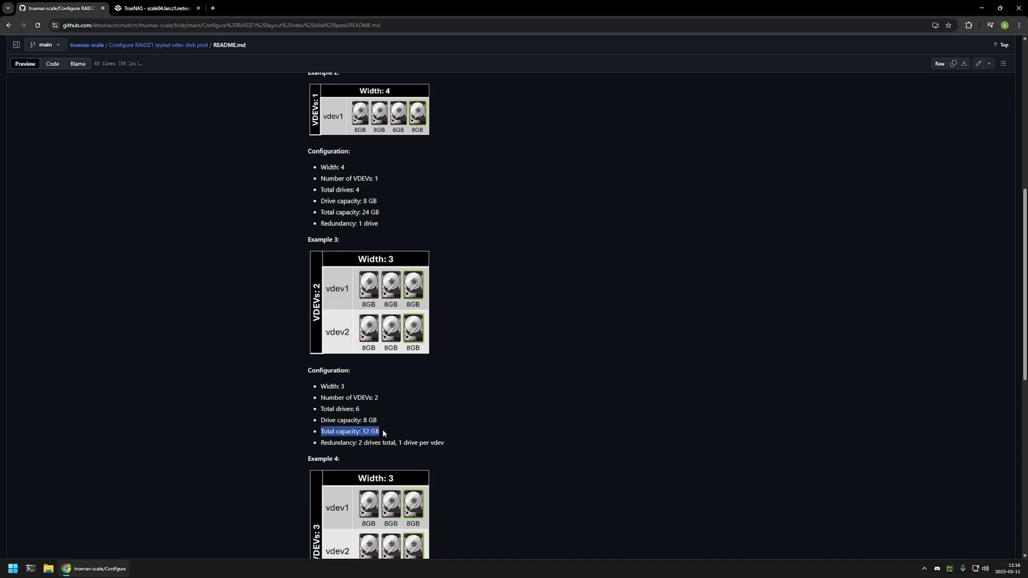
left_click(382, 431)
left_click_drag(321, 442, 444, 441)
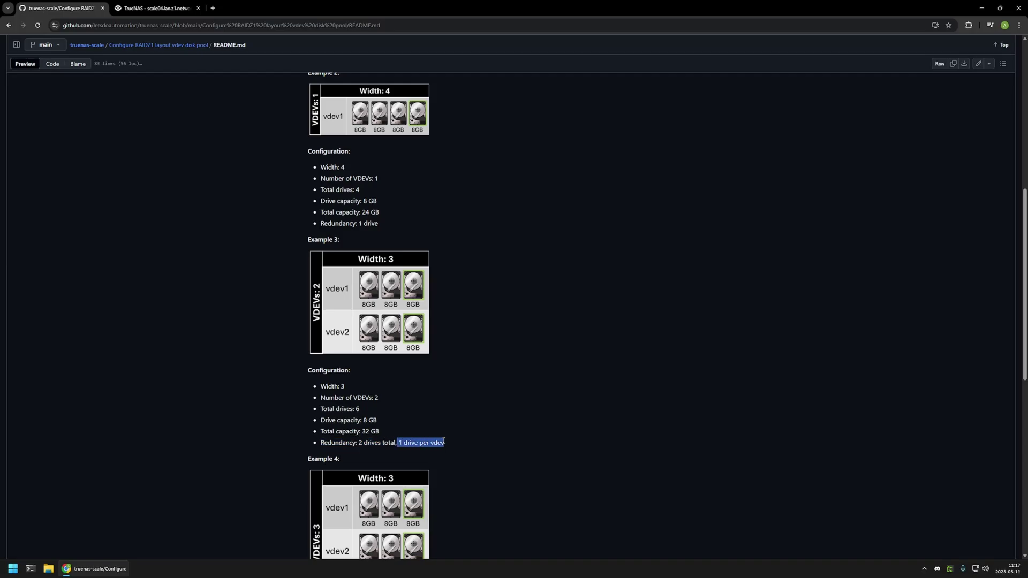
left_click(446, 440)
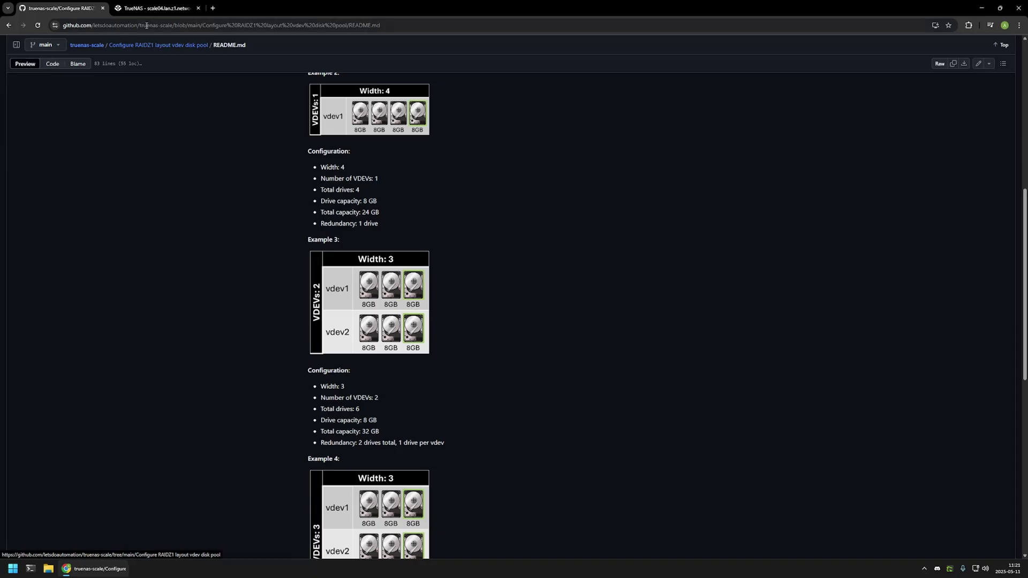
key("ctrl+Tab")
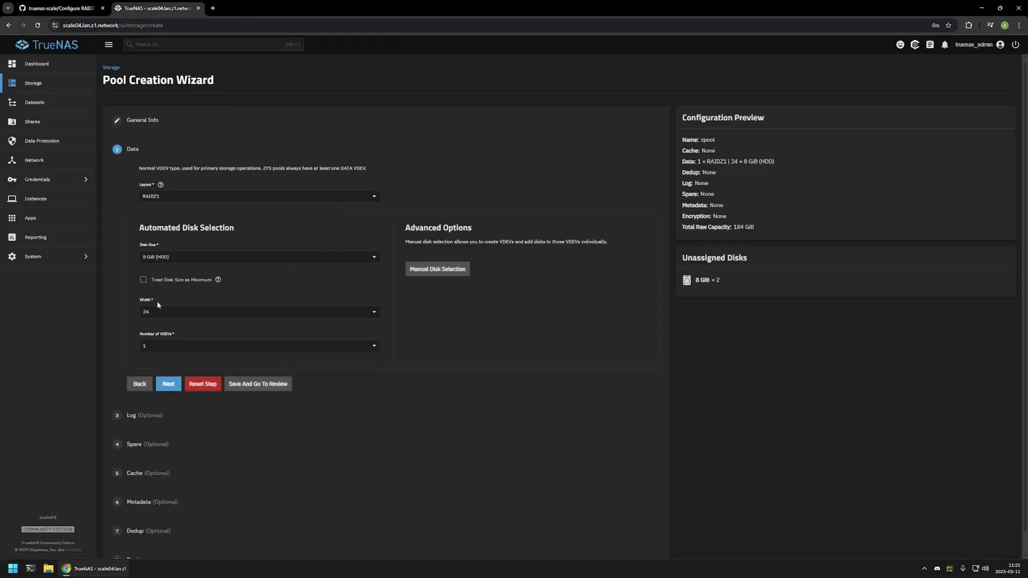
Set width 3 with 2 data VDEVs and confirm 2 × RAIDZ1, 32 GiB raw in the preview
left_click(153, 311)
scroll(171, 189, "up", 2)
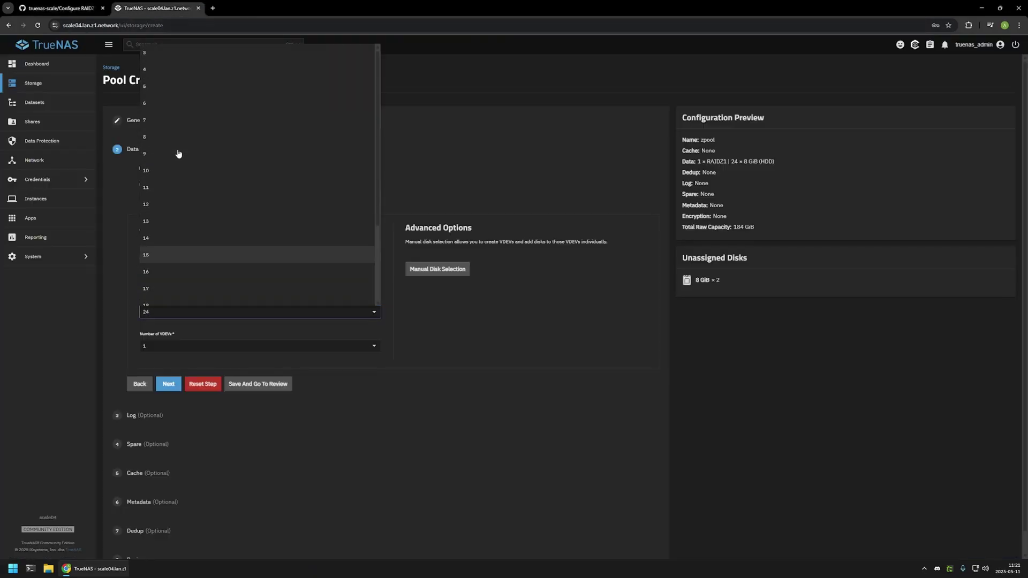
left_click(172, 60)
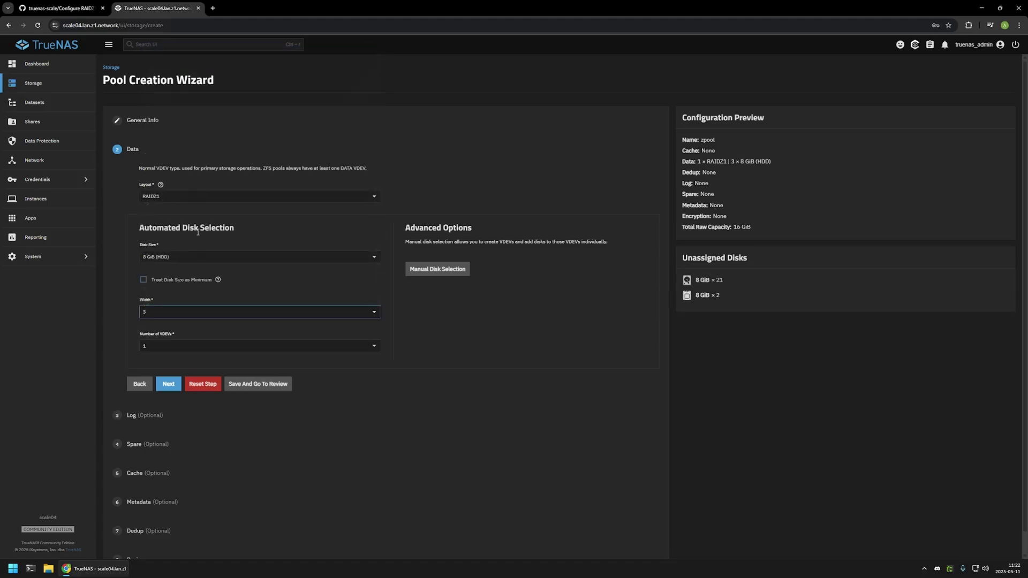
left_click(179, 346)
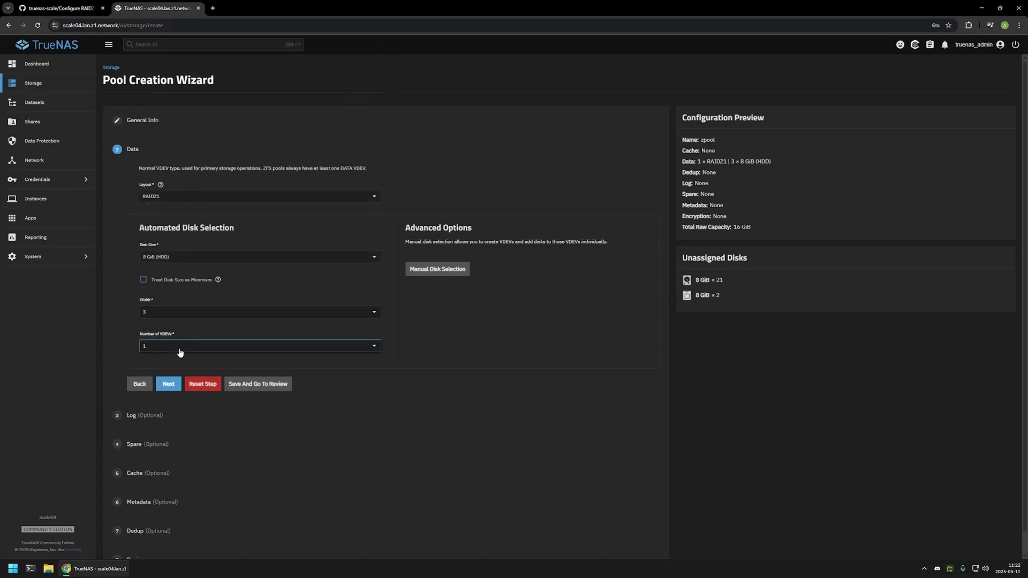
left_click(171, 374)
left_click(677, 178)
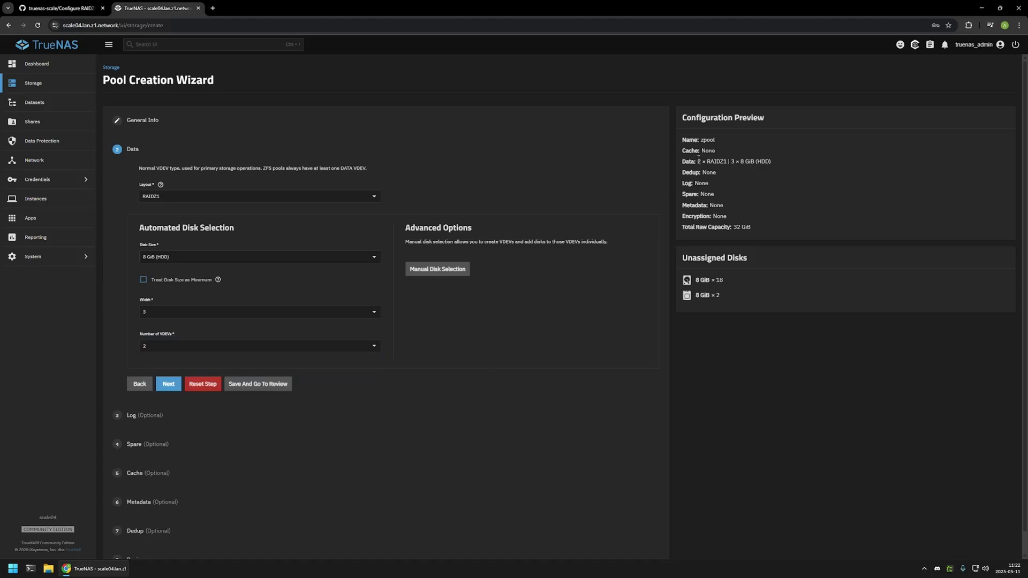
left_click_drag(697, 160, 769, 161)
left_click(772, 160)
left_click_drag(733, 228, 753, 228)
Change the vdev width to 5, giving 64 GiB raw, then return to the README
left_click(355, 315)
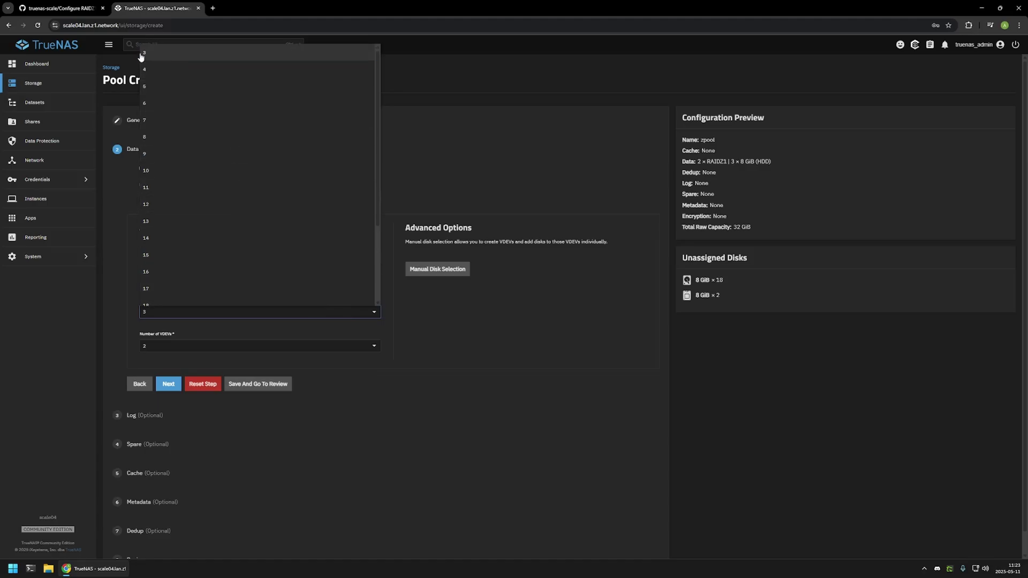
left_click(166, 87)
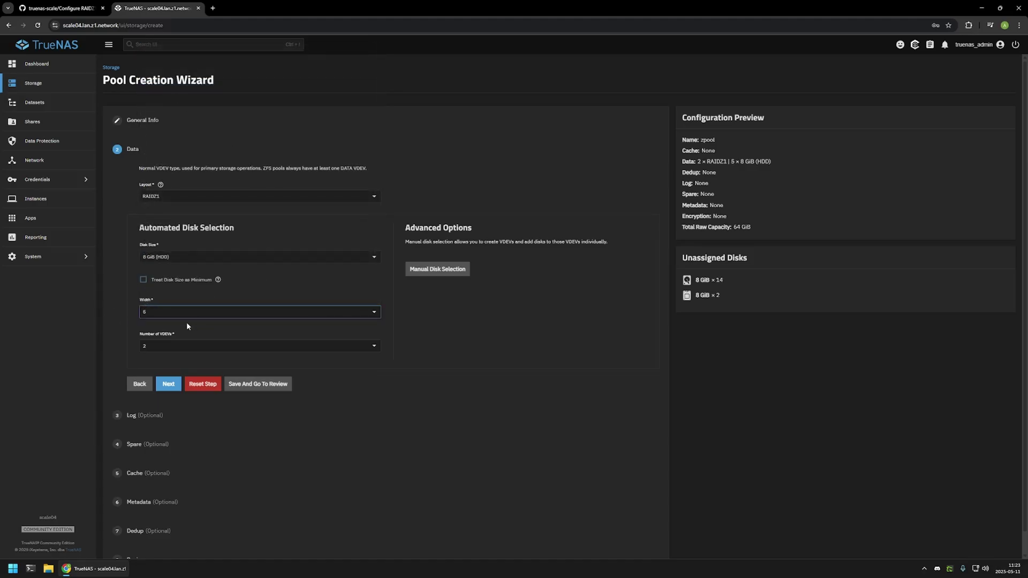
left_click_drag(732, 227, 756, 231)
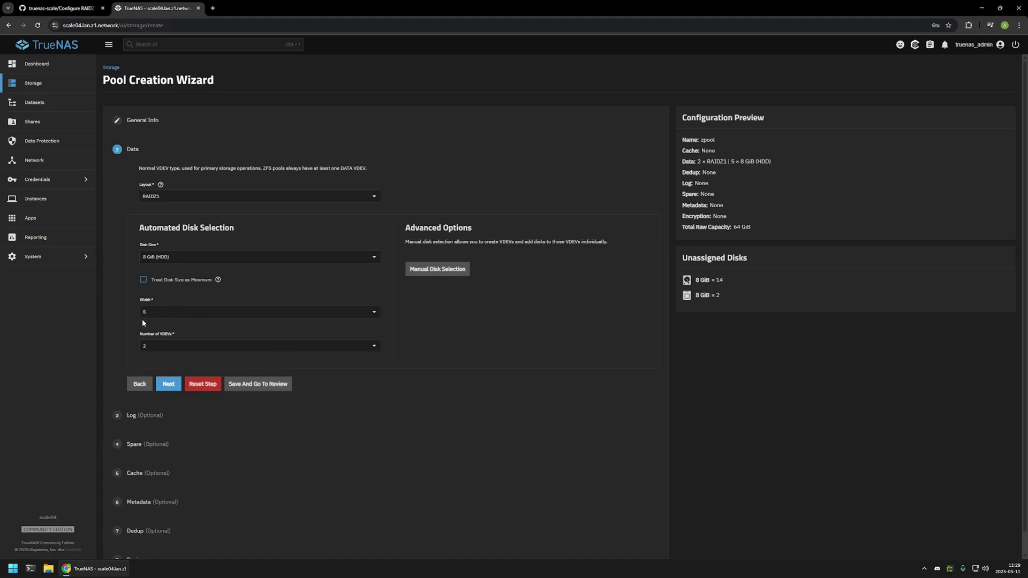
left_click(58, 8)
Scroll to Example 4 and highlight its 9 total drives and 48 GB total capacity
scroll(264, 239, "down", 5)
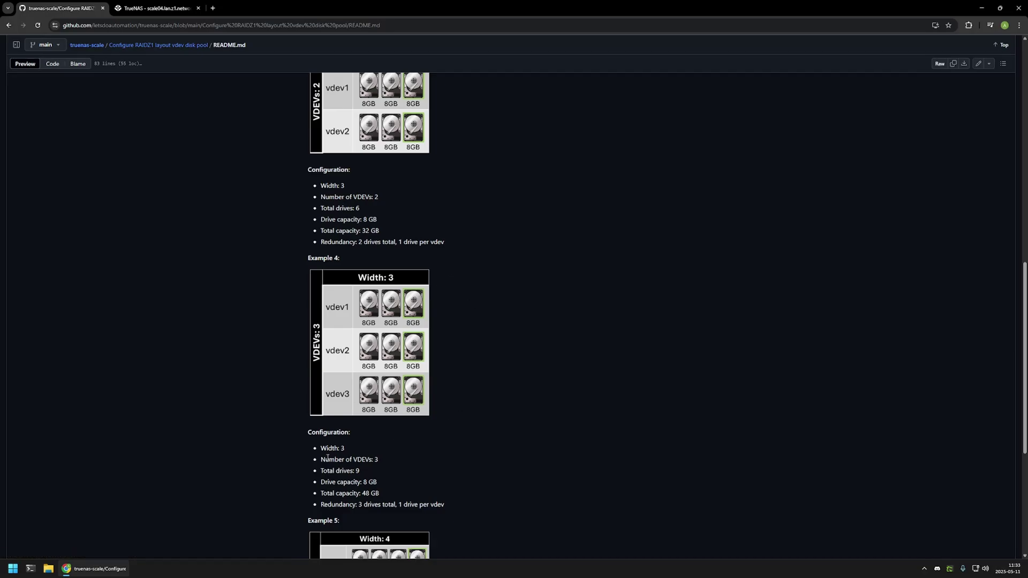
left_click(367, 470)
left_click_drag(317, 493, 383, 493)
left_click(384, 494)
Highlight Example 5's 12 drives and 72 GB capacity, plus Example 4's 3-drive redundancy
scroll(436, 277, "down", 5)
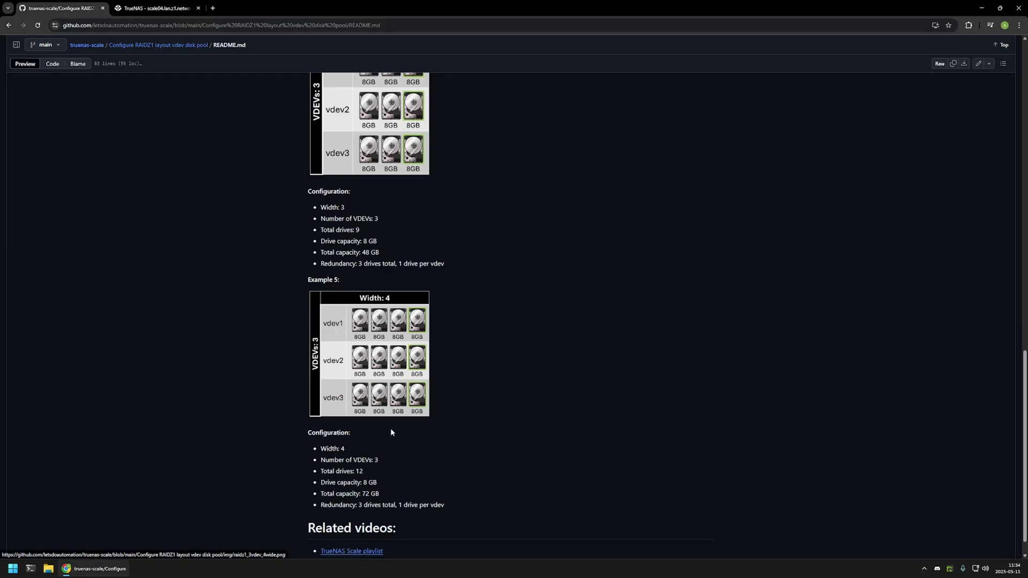
left_click_drag(320, 471, 369, 473)
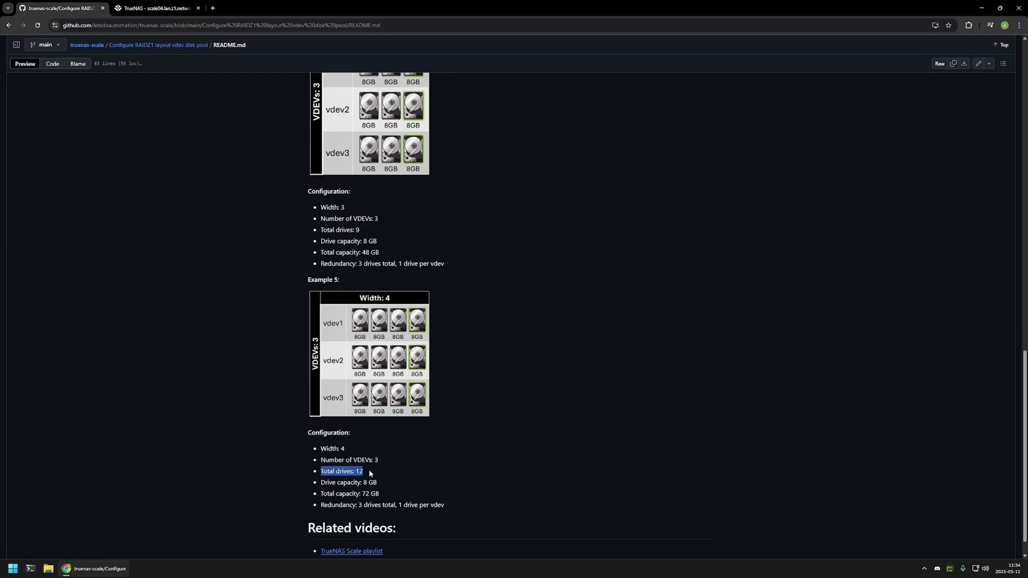
left_click(369, 473)
left_click_drag(316, 495, 383, 497)
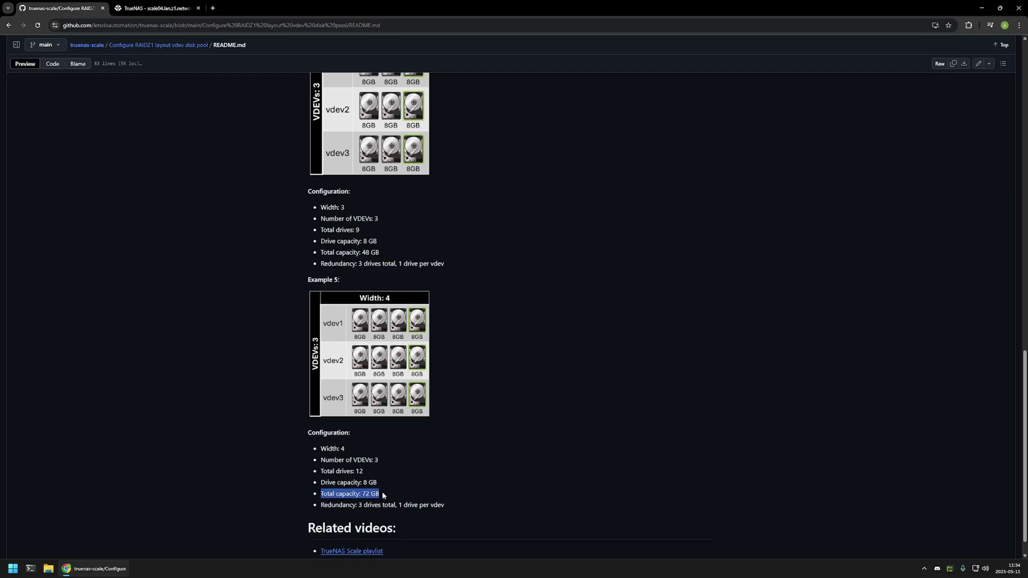
left_click(383, 492)
left_click_drag(316, 264, 442, 264)
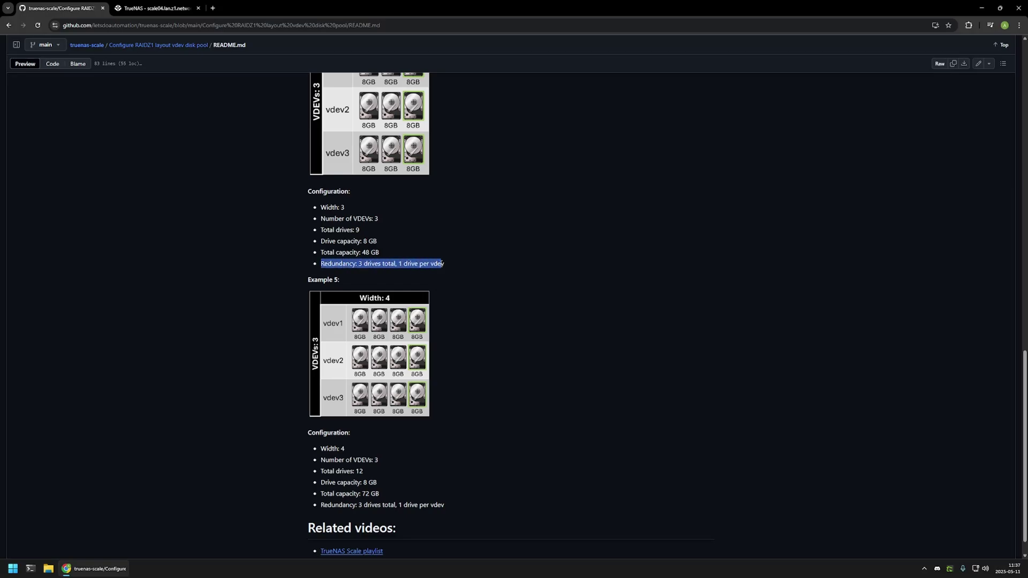
left_click(435, 301)
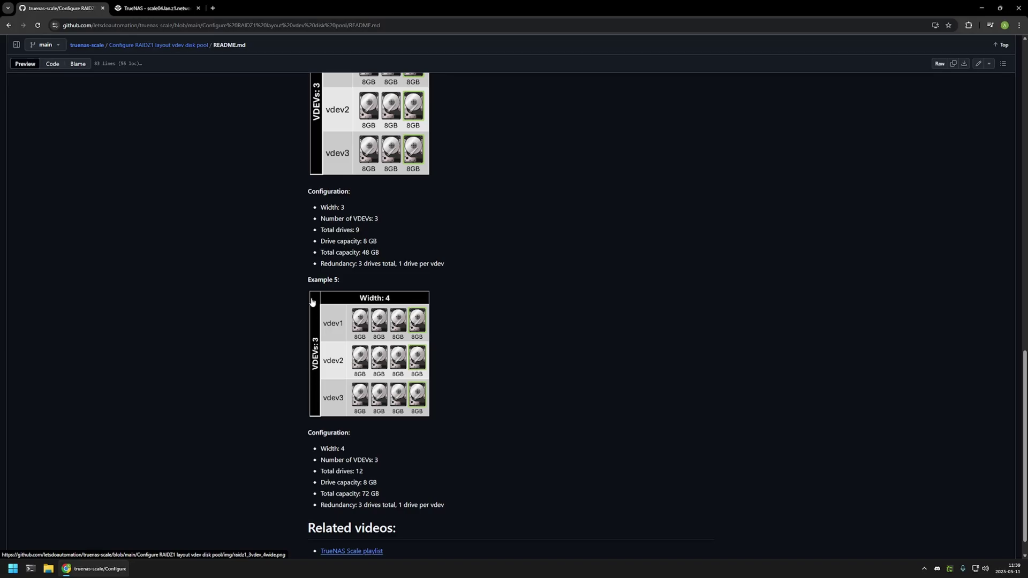
In the wizard, set width 4 and 3 data VDEVs; preview shows 3 × RAIDZ1, 72 GiB raw
left_click(145, 10)
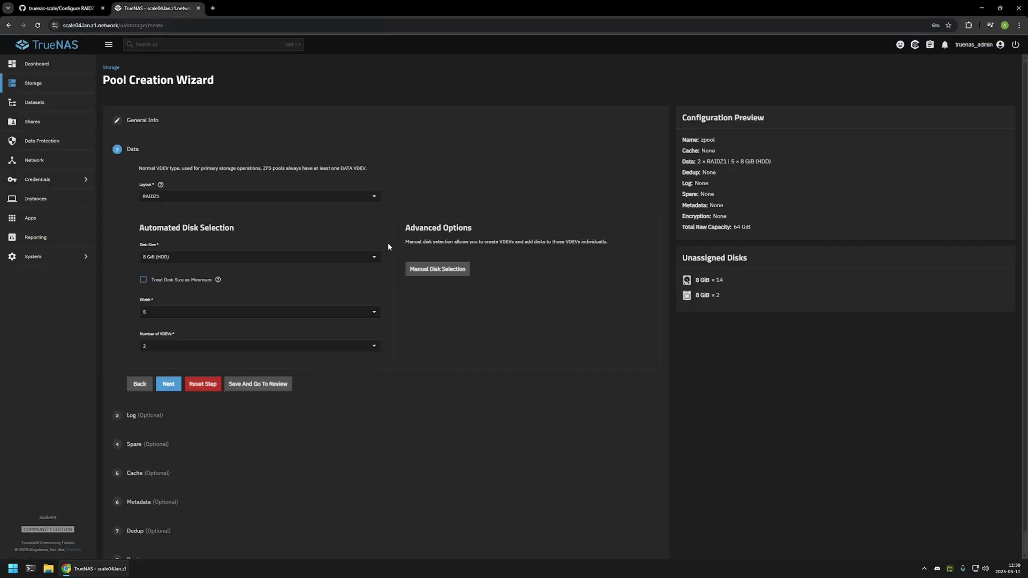
left_click(185, 312)
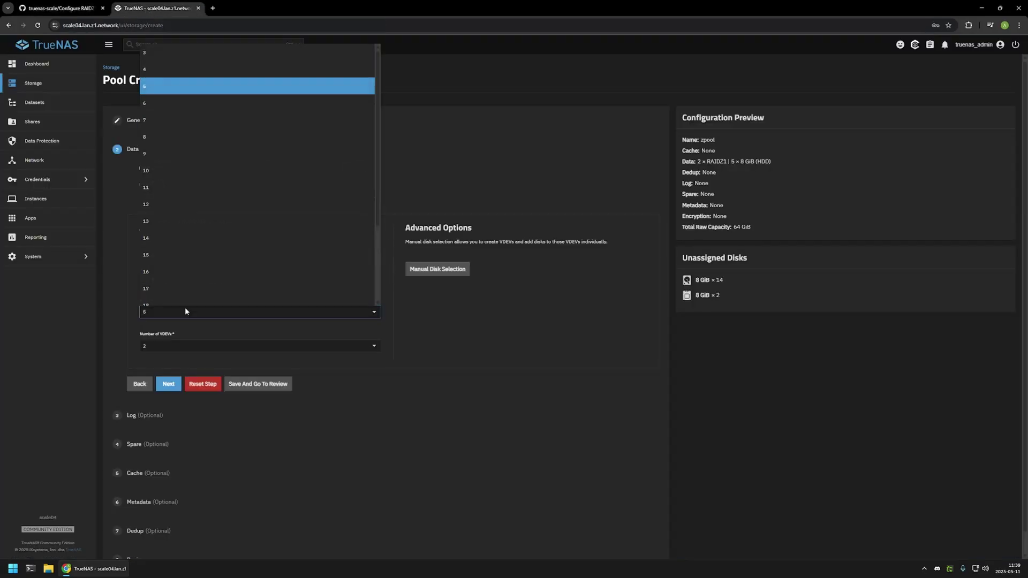
left_click(170, 88)
left_click(177, 345)
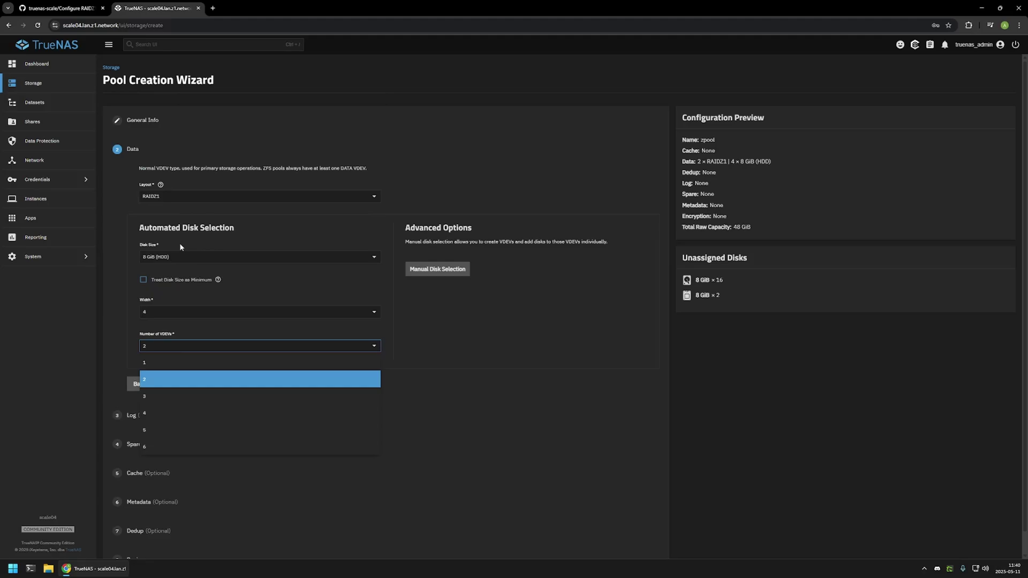
left_click(161, 398)
left_click(391, 343)
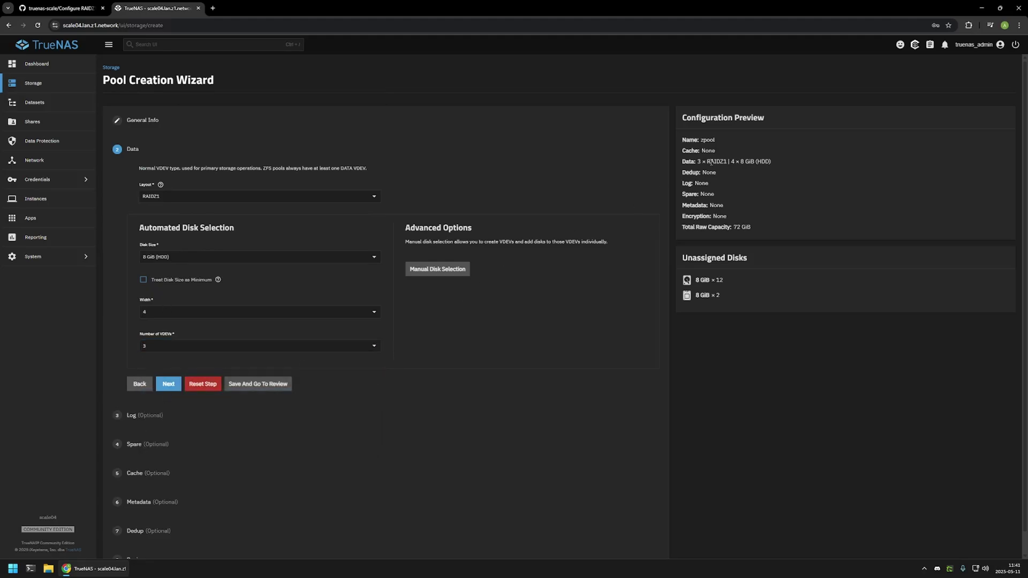
left_click_drag(696, 161, 770, 161)
left_click(772, 160)
left_click_drag(733, 227, 749, 226)
Review the 3 × RAIDZ1 layout and create zpool, confirming the disk-erase warning
left_click(275, 384)
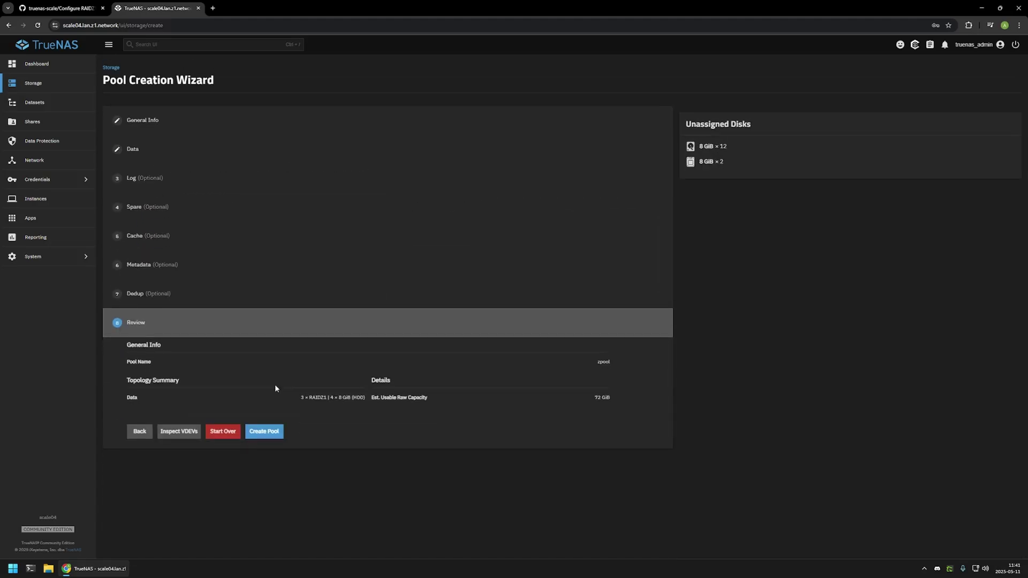
left_click(264, 431)
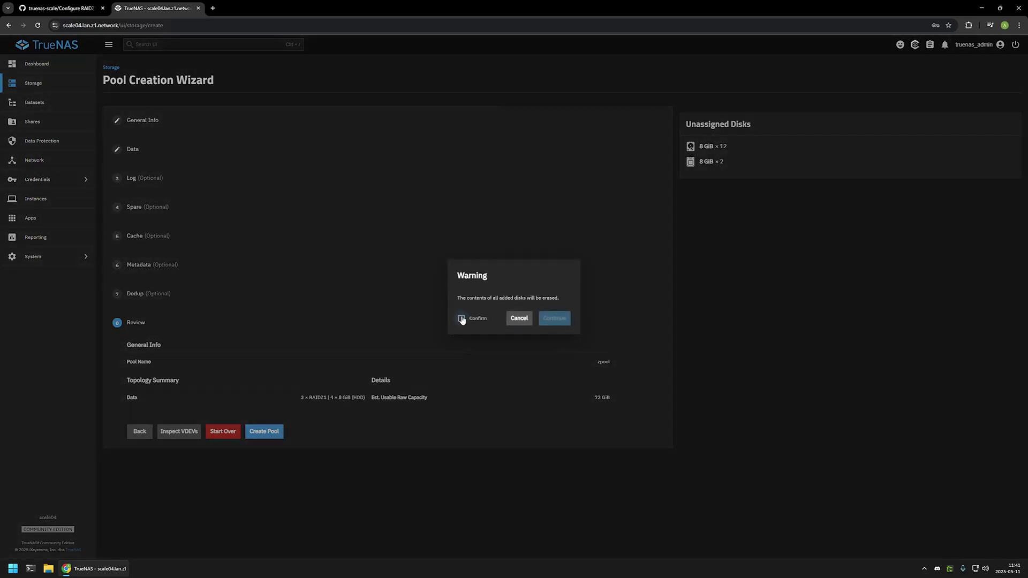
left_click(461, 319)
left_click(559, 317)
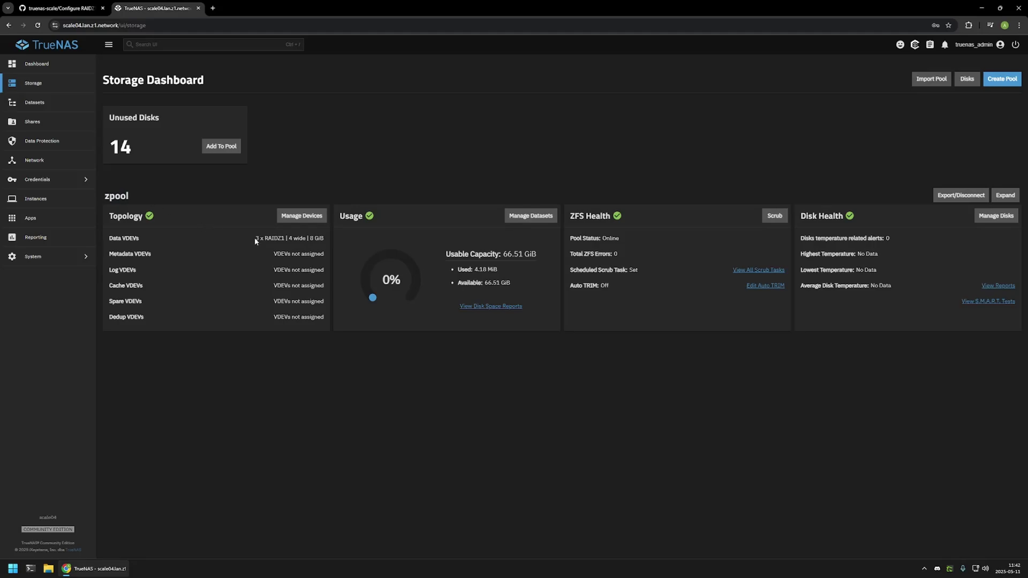
Check zpool's 3 × RAIDZ1, 4-wide, 8 GiB topology and its Auto TRIM status, currently Off
left_click_drag(255, 236, 322, 241)
left_click(322, 240)
left_click_drag(250, 237, 325, 241)
left_click(286, 236)
left_click_drag(565, 293, 599, 284)
left_click(612, 286)
Enable Auto TRIM for zpool and save the pool options
left_click(762, 286)
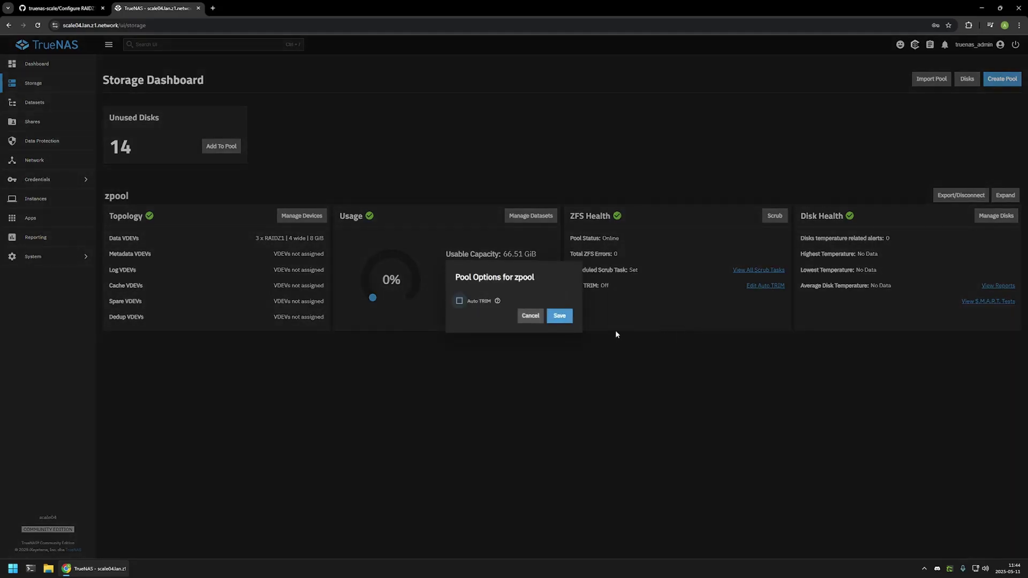
left_click(461, 301)
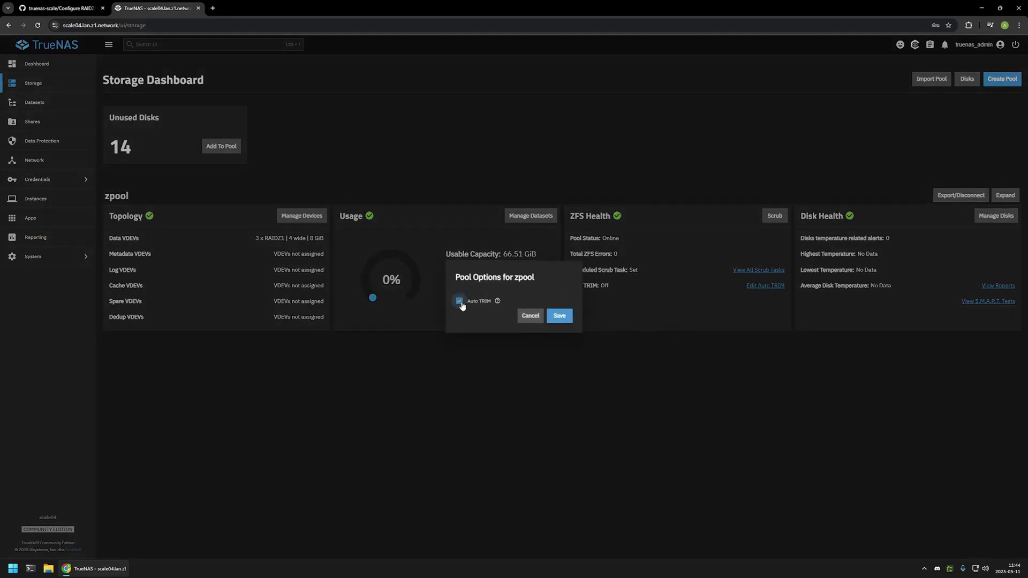
left_click(559, 316)
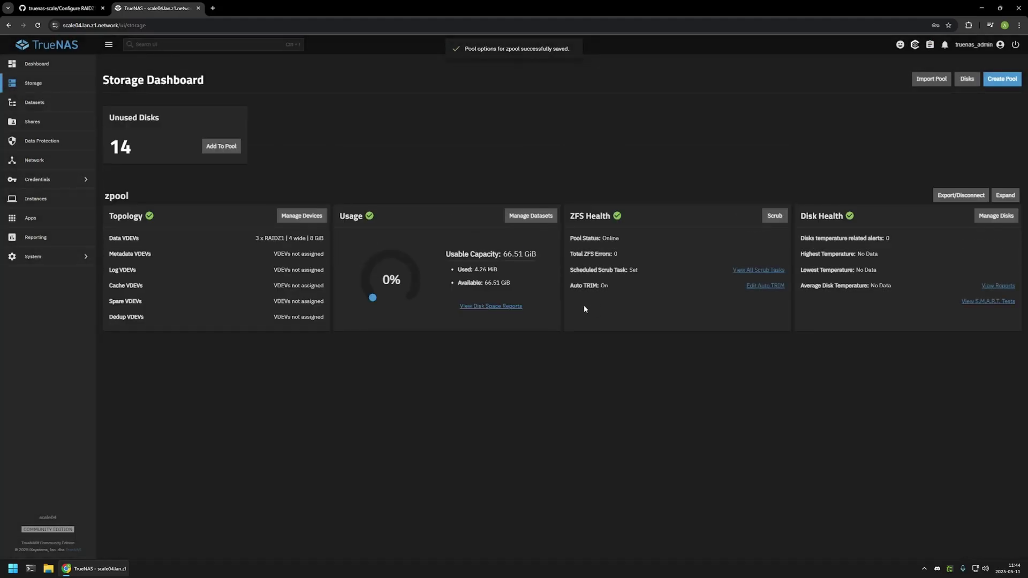